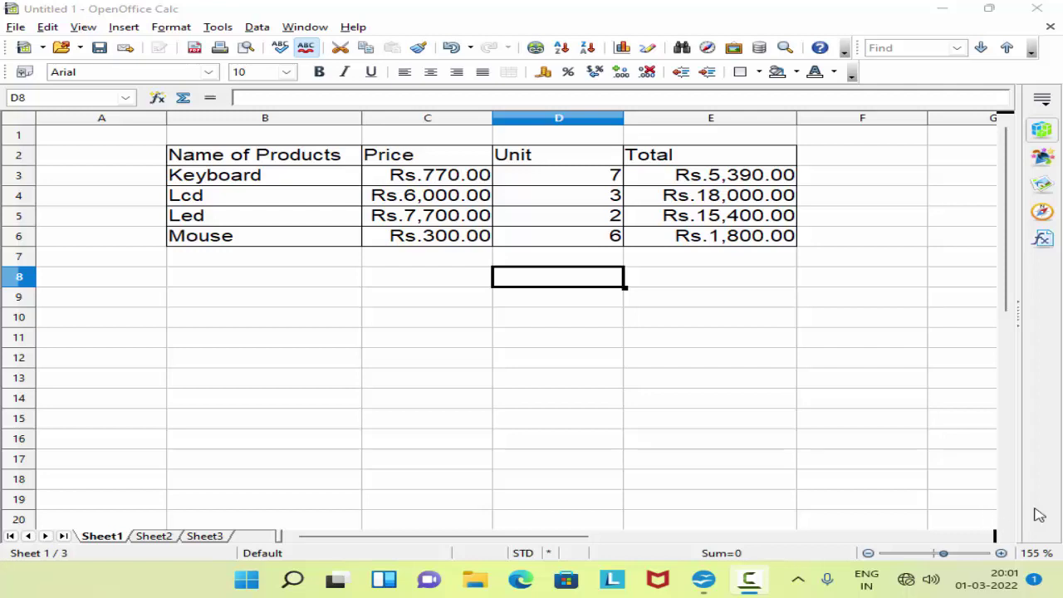
Step: Reorder the product rows to Keyboard, Mouse, Led, Lcd, then deselect the table
{"action": "left_click", "coordinate": [532, 317]}
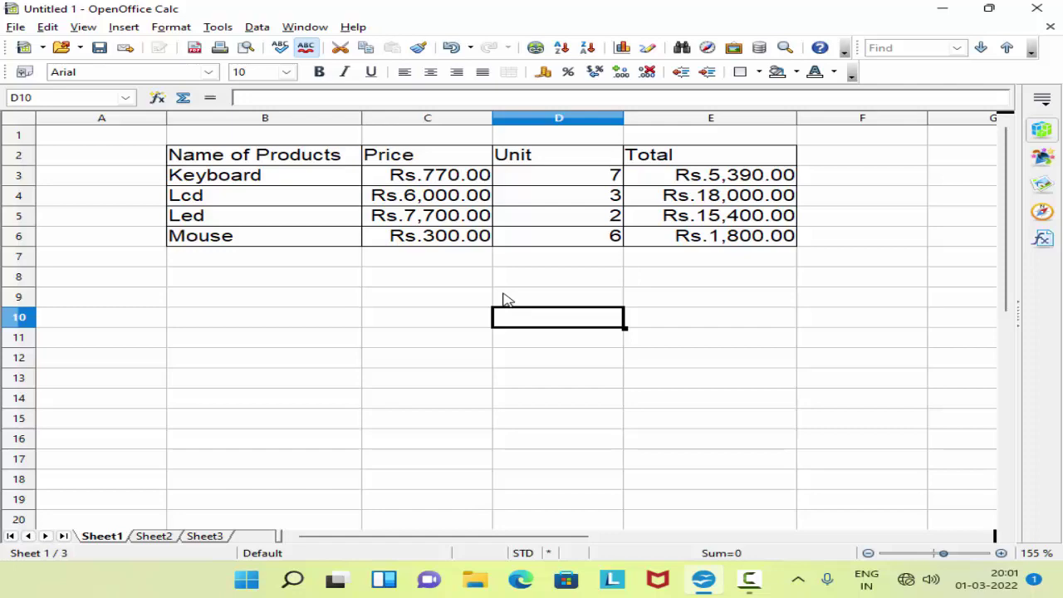
{"action": "left_click", "coordinate": [506, 299]}
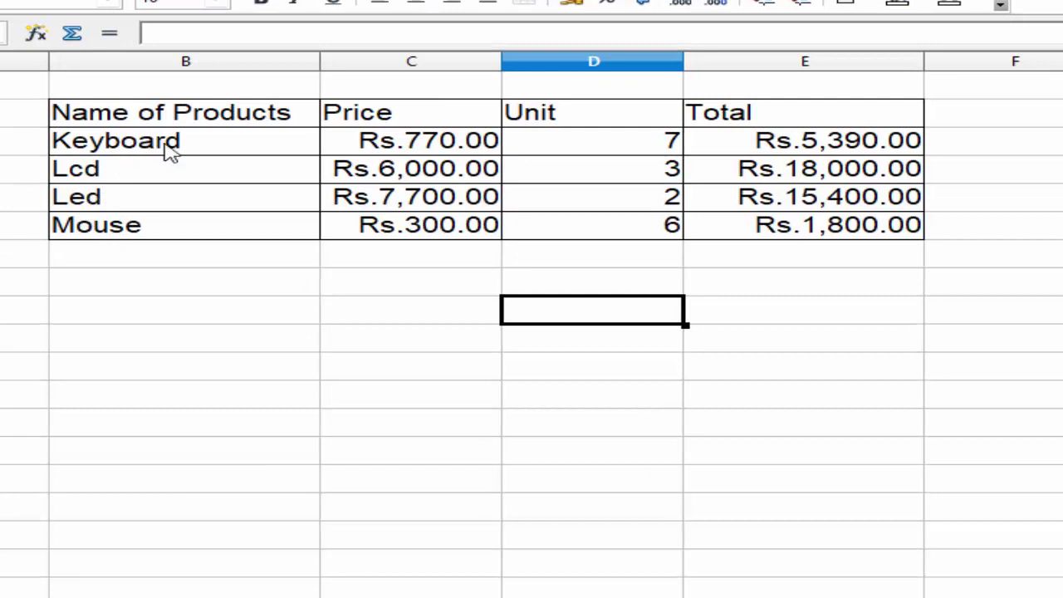
{"action": "left_click", "coordinate": [438, 327]}
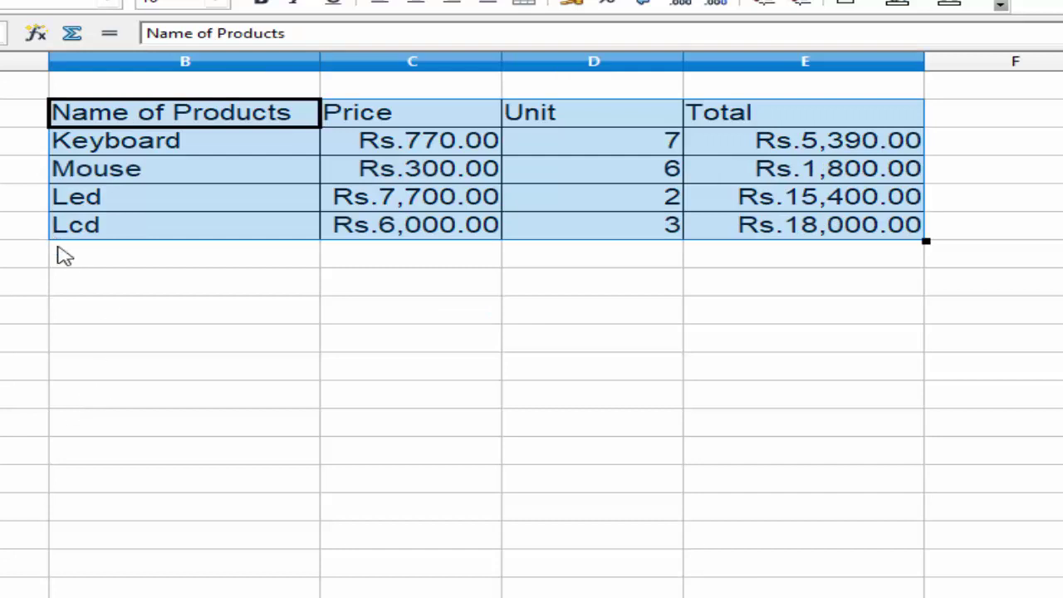
{"action": "left_click", "coordinate": [192, 347]}
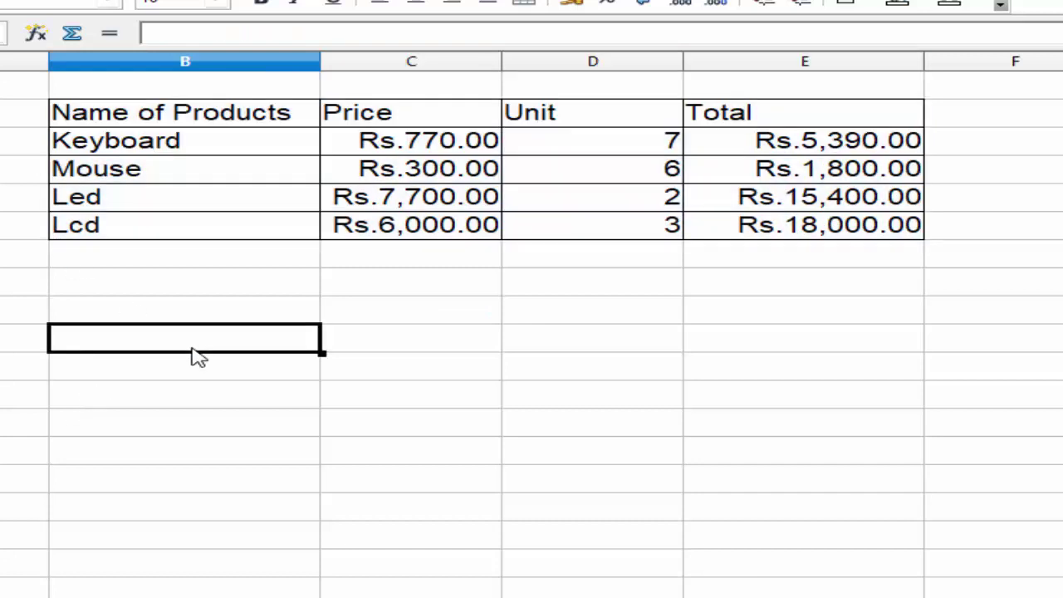
Step: Enter =LOOKUP(B3;B2:E6;D2:D6) in C9, returning Keyboard's unit count of 7
{"action": "left_click", "coordinate": [402, 308]}
{"action": "type", "text": "="}
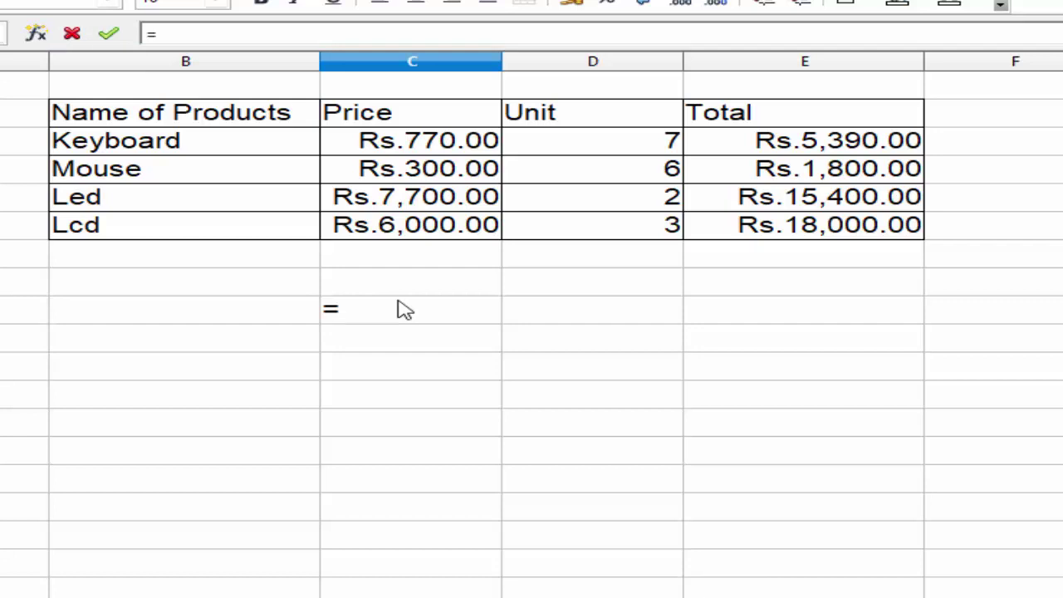
{"action": "type", "text": "l"}
{"action": "type", "text": "ooku"}
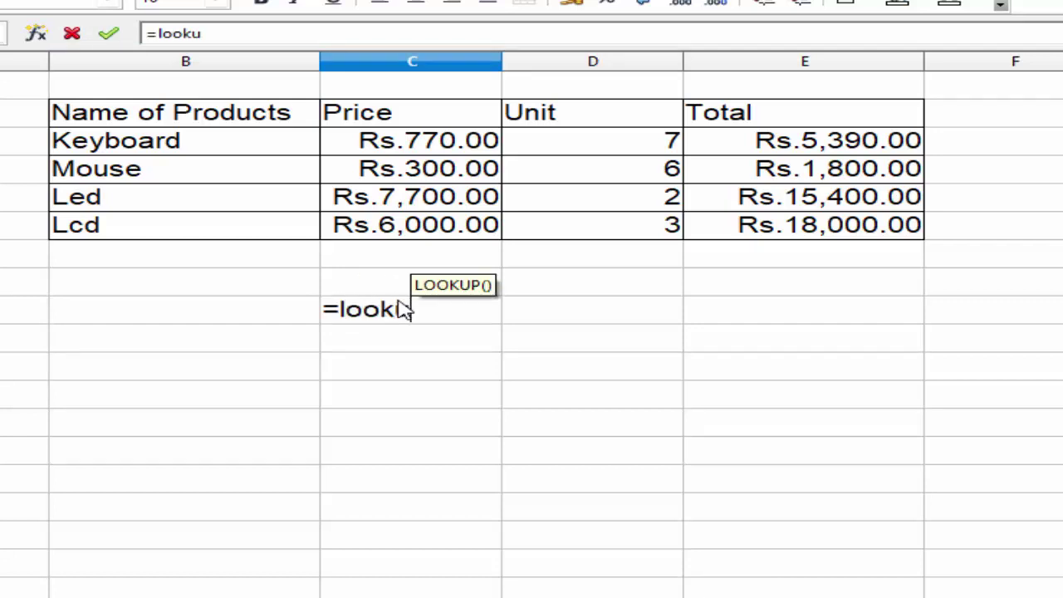
{"action": "type", "text": "p("}
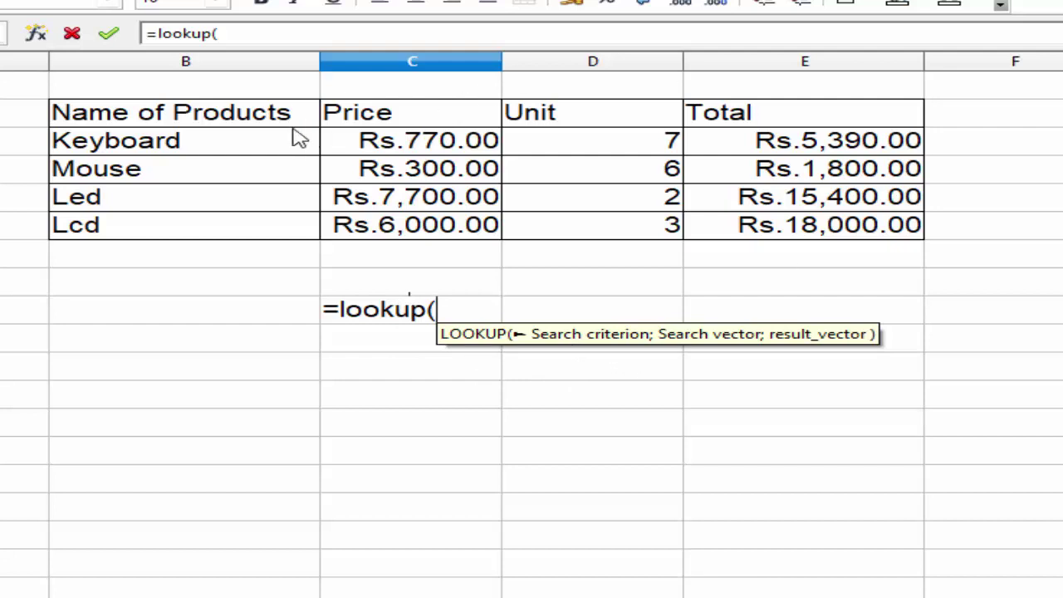
{"action": "left_click", "coordinate": [274, 143]}
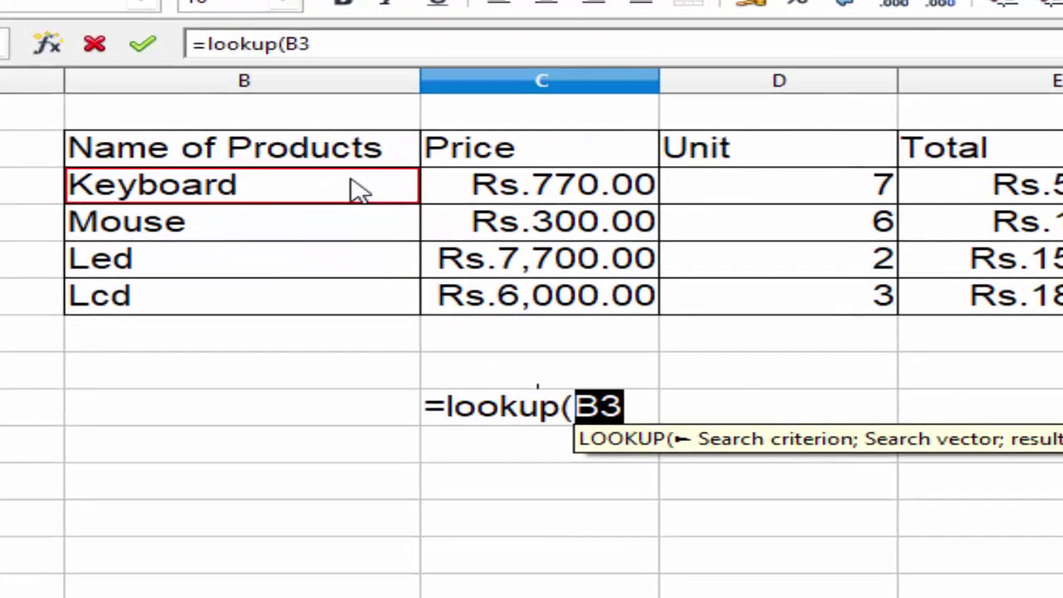
{"action": "type", "text": ";"}
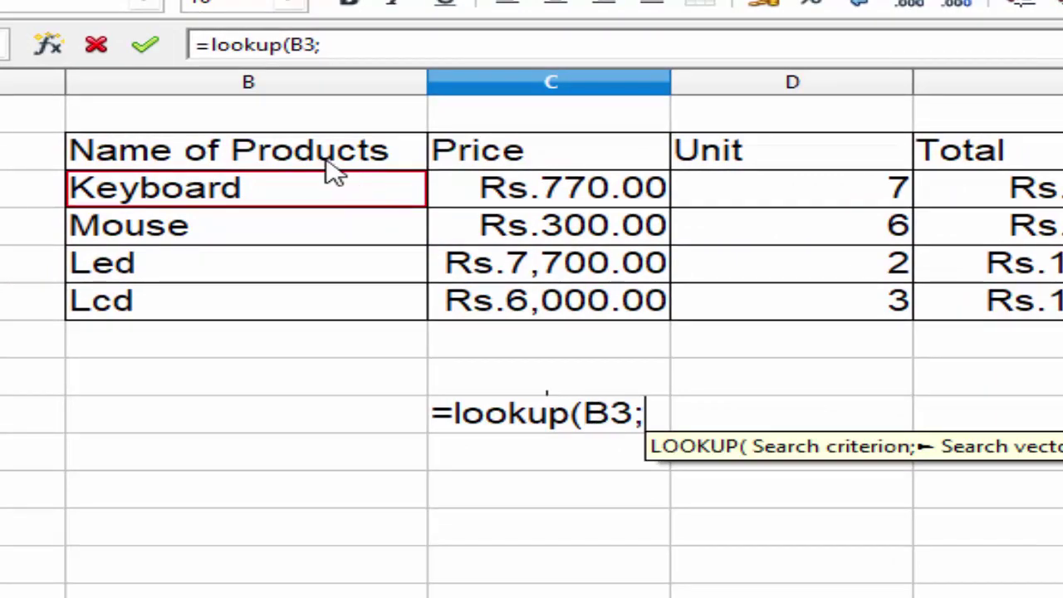
{"action": "type", "text": "B"}
{"action": "left_click_drag", "start_coordinate": [294, 145], "coordinate": [928, 281]}
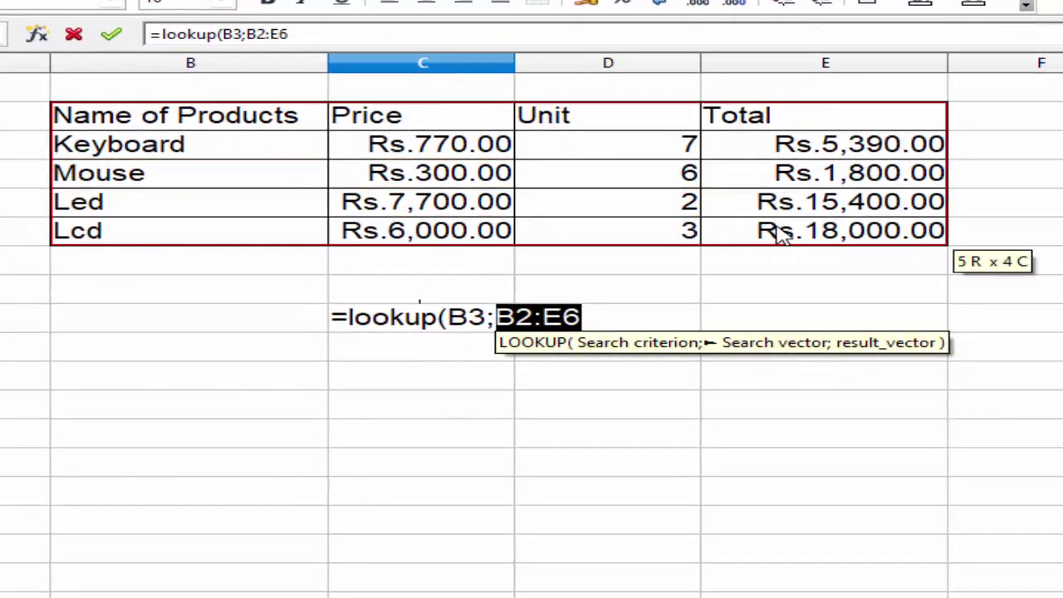
{"action": "type", "text": ";"}
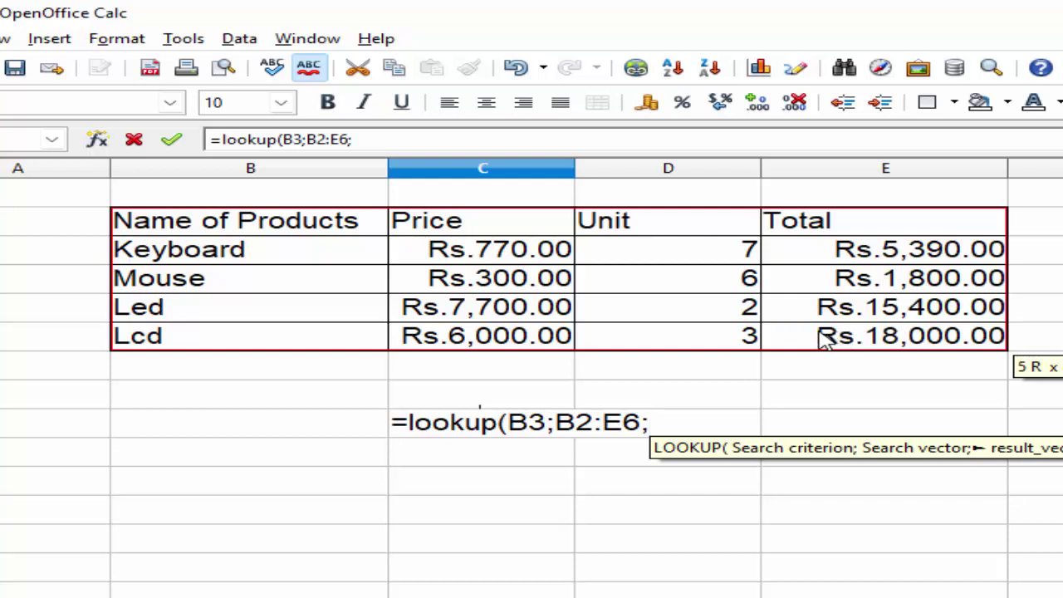
{"action": "left_click", "coordinate": [670, 222]}
{"action": "left_click_drag", "start_coordinate": [669, 238], "coordinate": [660, 336]}
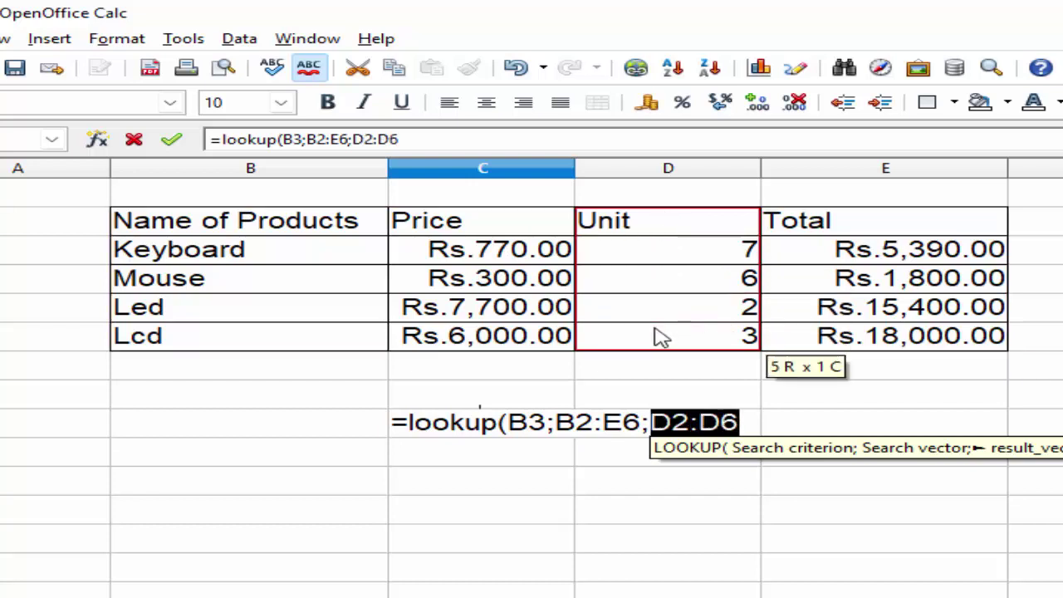
{"action": "type", "text": ")"}
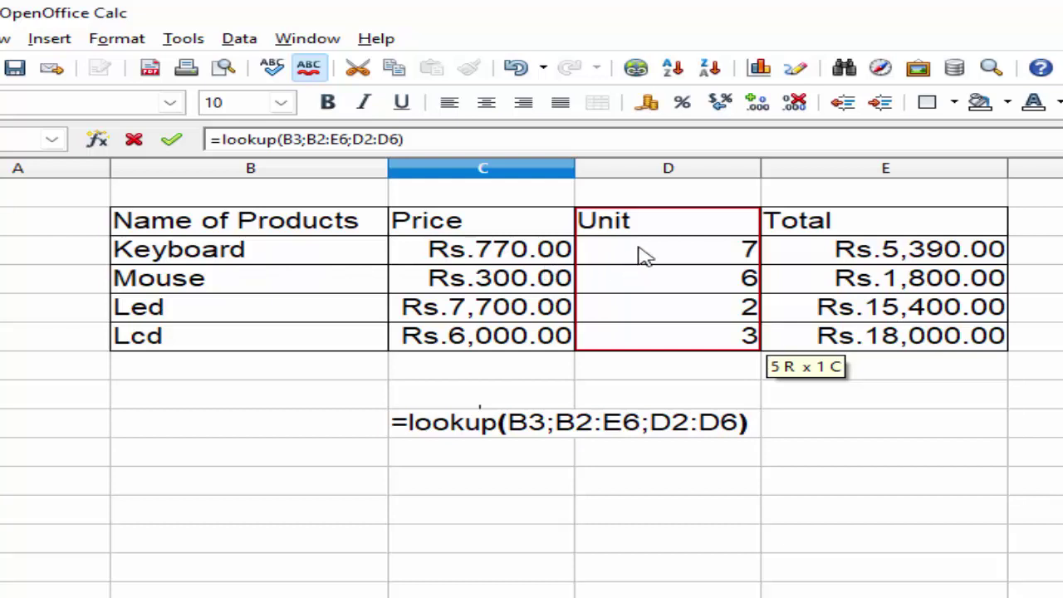
{"action": "key", "text": "Return"}
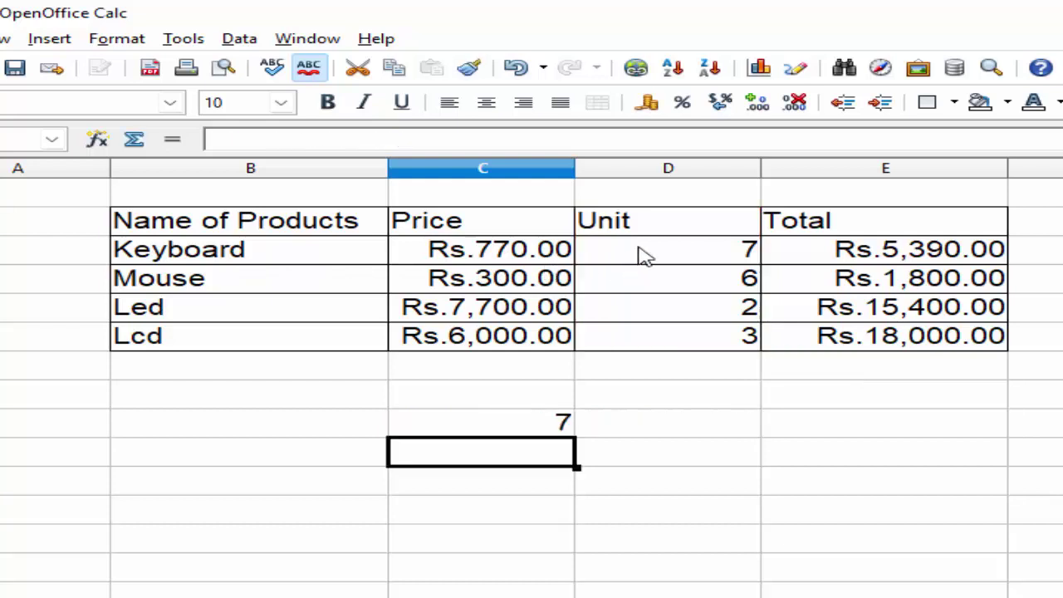
Step: Replace the C9 result with =LOOKUP(B5;B2:E6;E2:E6) for Led's total, which returns 5390
{"action": "left_click", "coordinate": [534, 423]}
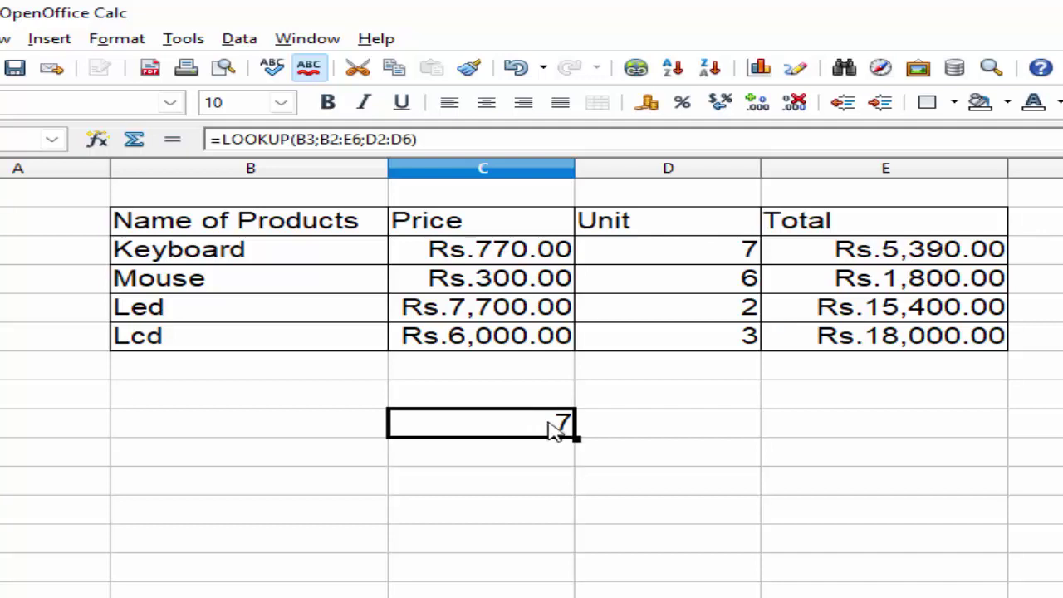
{"action": "key", "text": "Delete"}
{"action": "type", "text": "=l"}
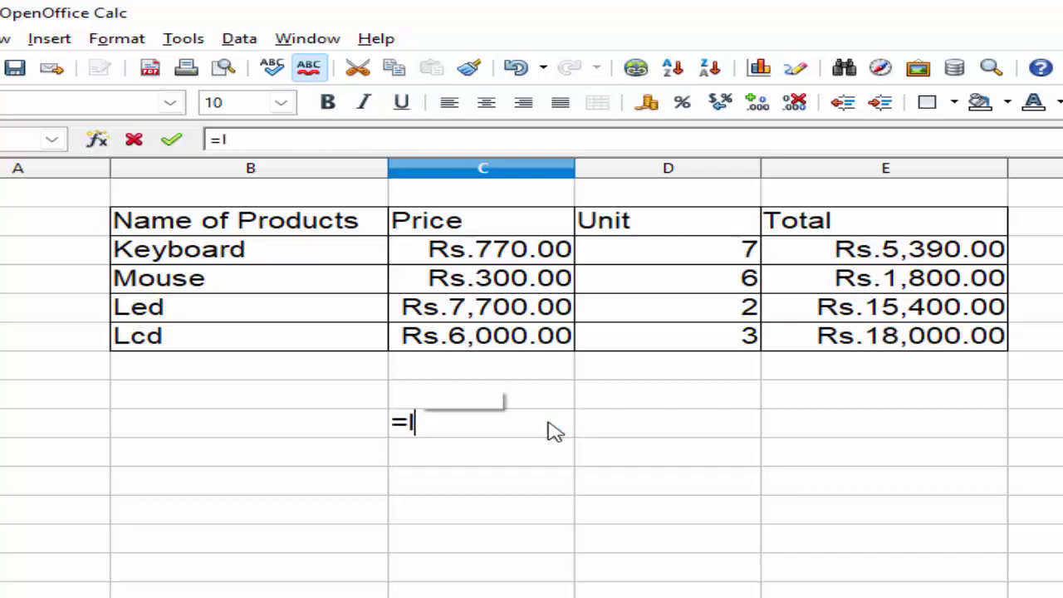
{"action": "type", "text": "oo"}
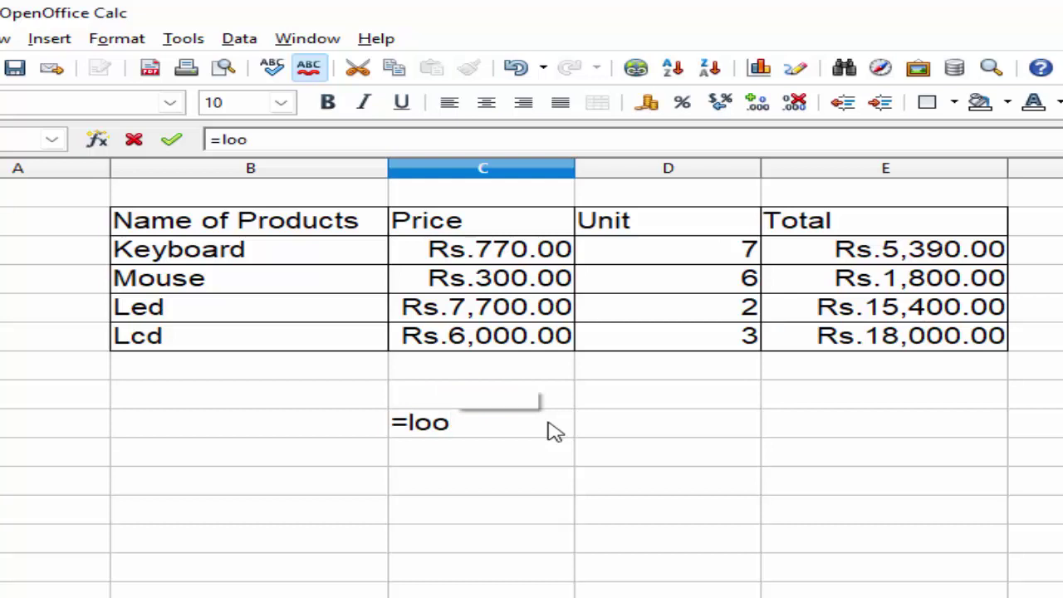
{"action": "type", "text": "ku"}
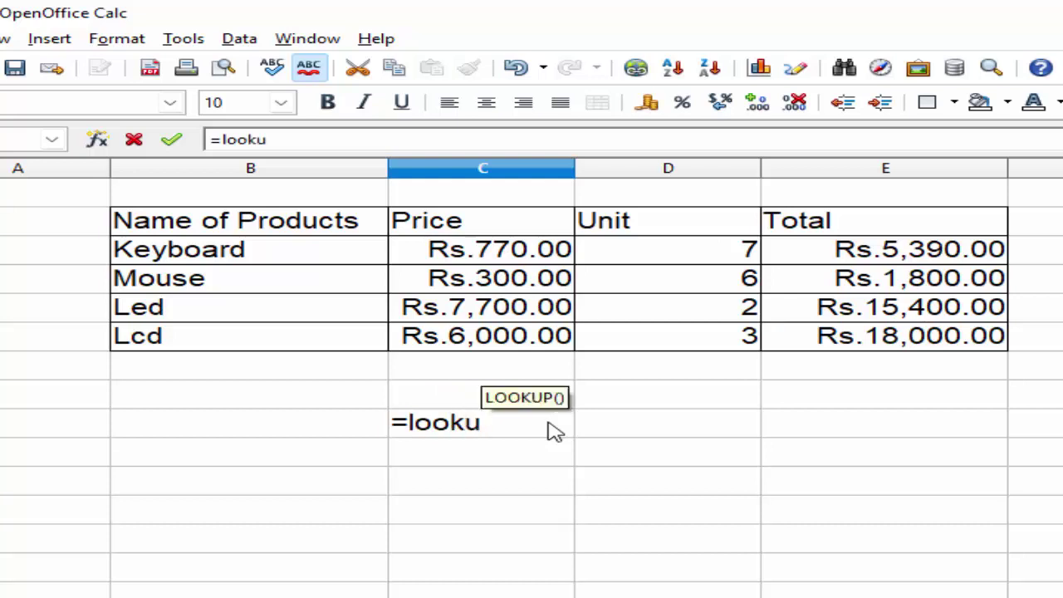
{"action": "type", "text": "p("}
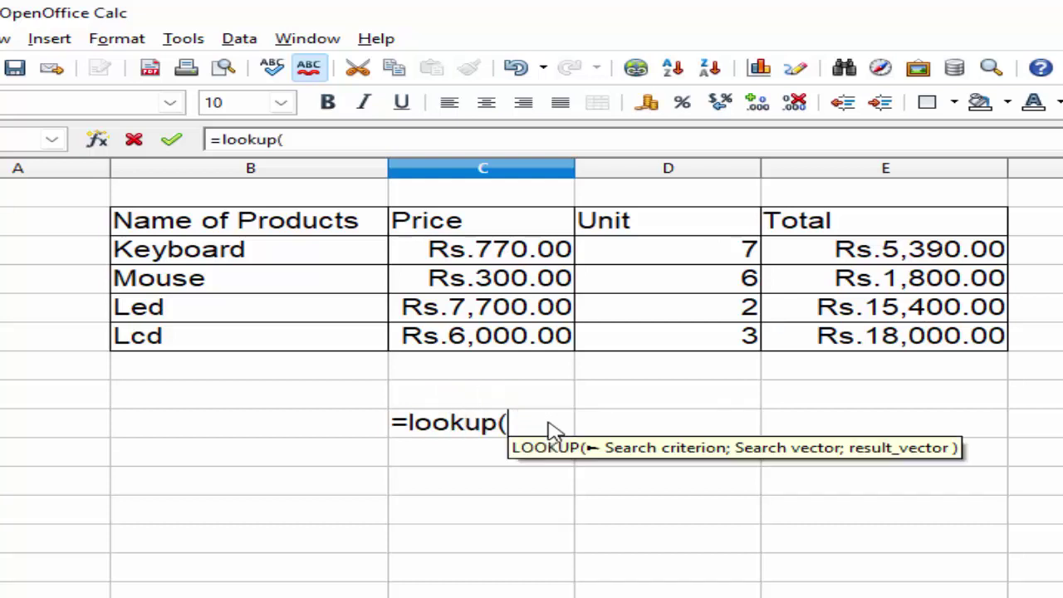
{"action": "left_click", "coordinate": [147, 309]}
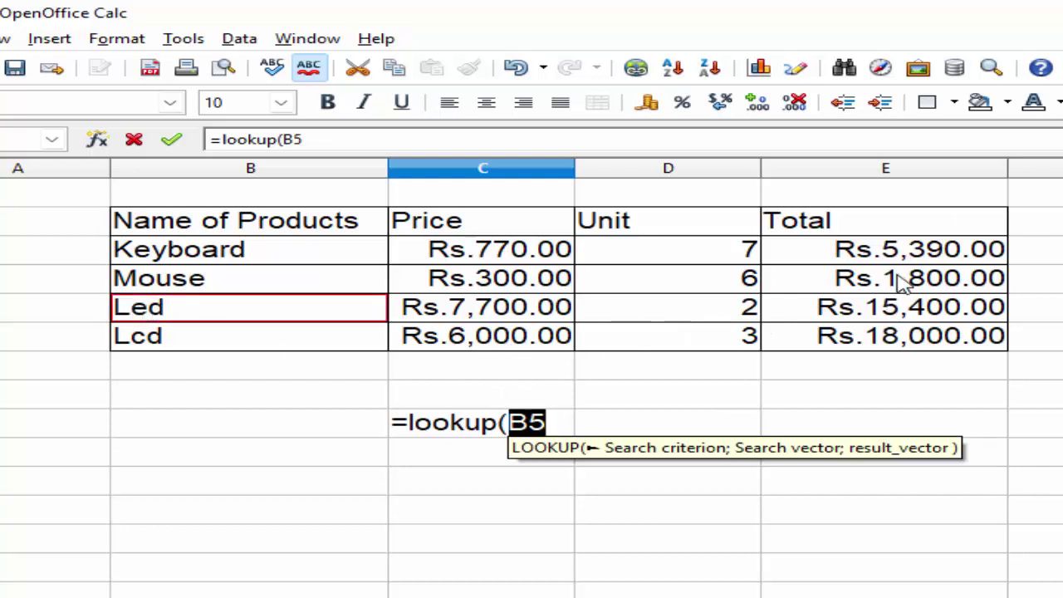
{"action": "type", "text": ";"}
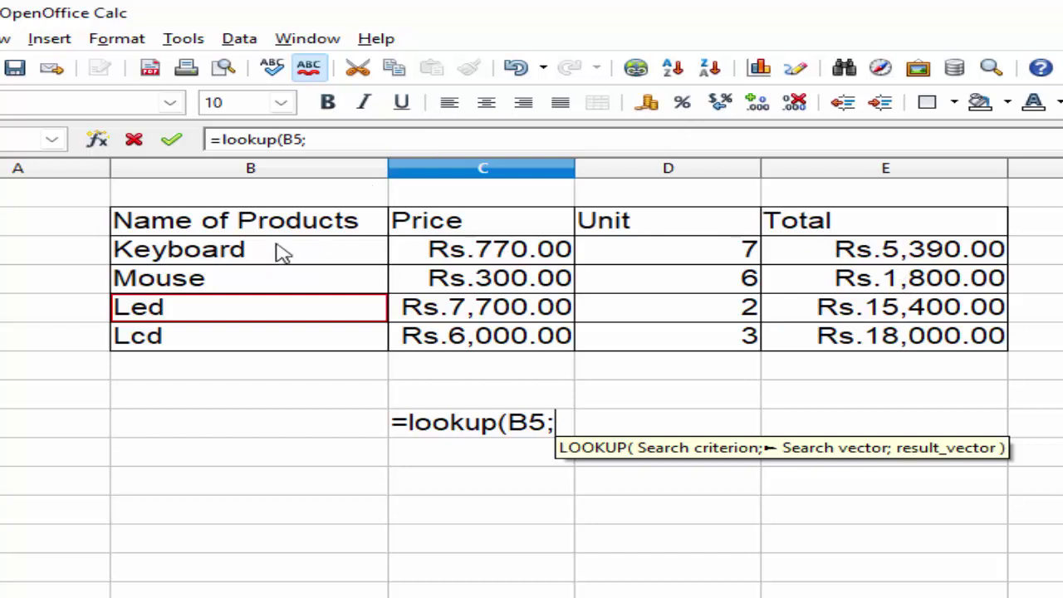
{"action": "left_click_drag", "start_coordinate": [285, 227], "coordinate": [851, 353]}
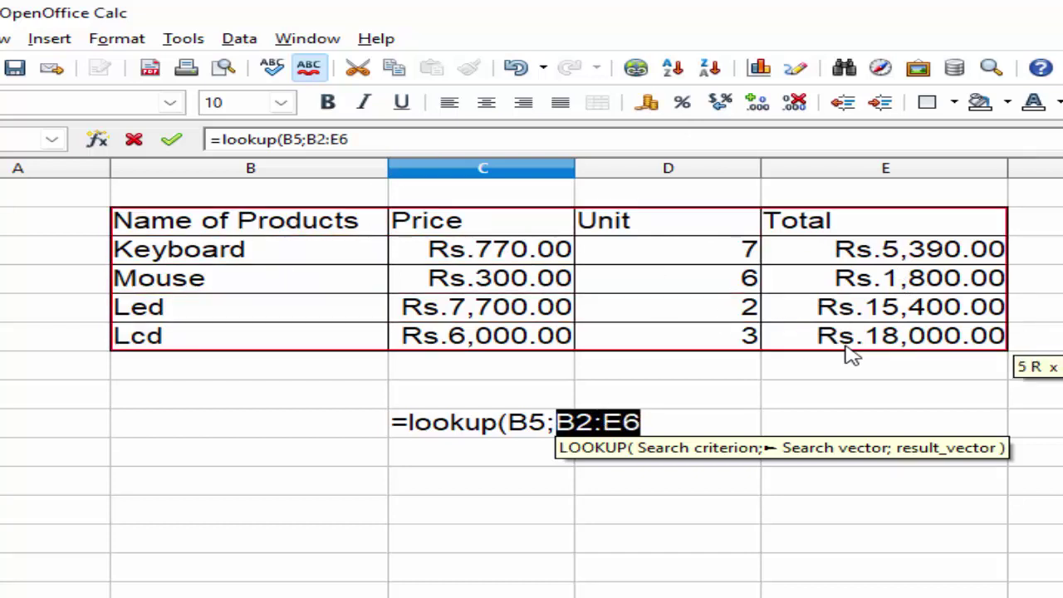
{"action": "type", "text": ";"}
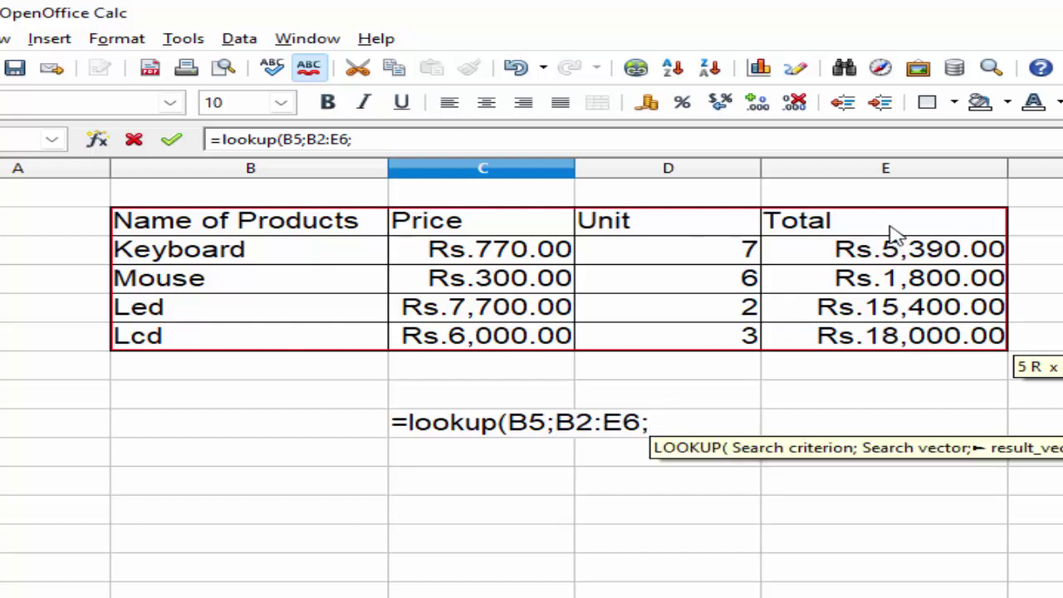
{"action": "left_click_drag", "start_coordinate": [895, 232], "coordinate": [895, 340]}
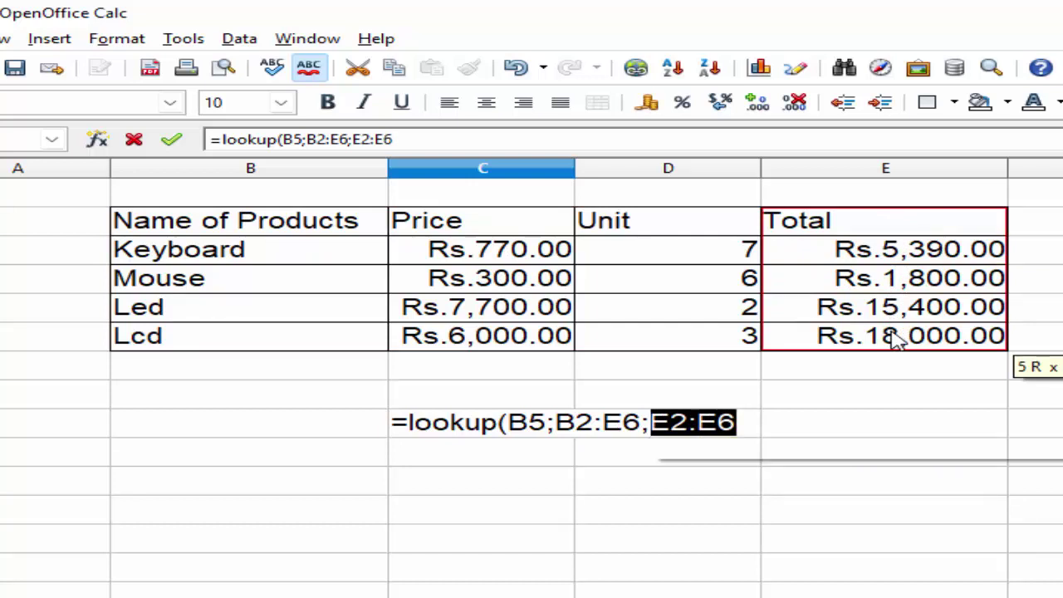
{"action": "type", "text": ")"}
{"action": "key", "text": "Return"}
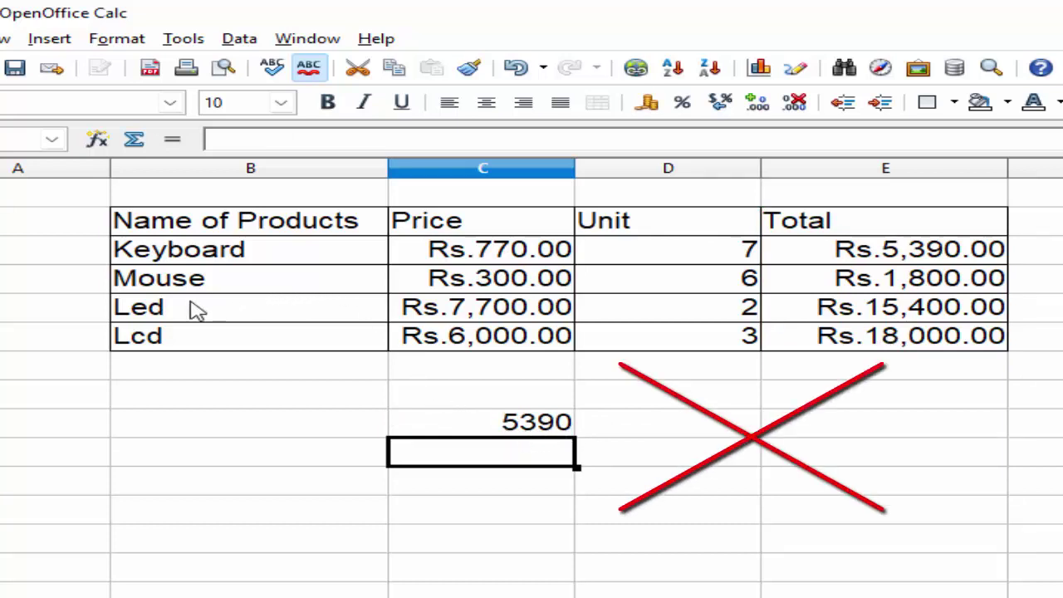
Step: Give the Led row a yellow background color
{"action": "left_click", "coordinate": [2, 307]}
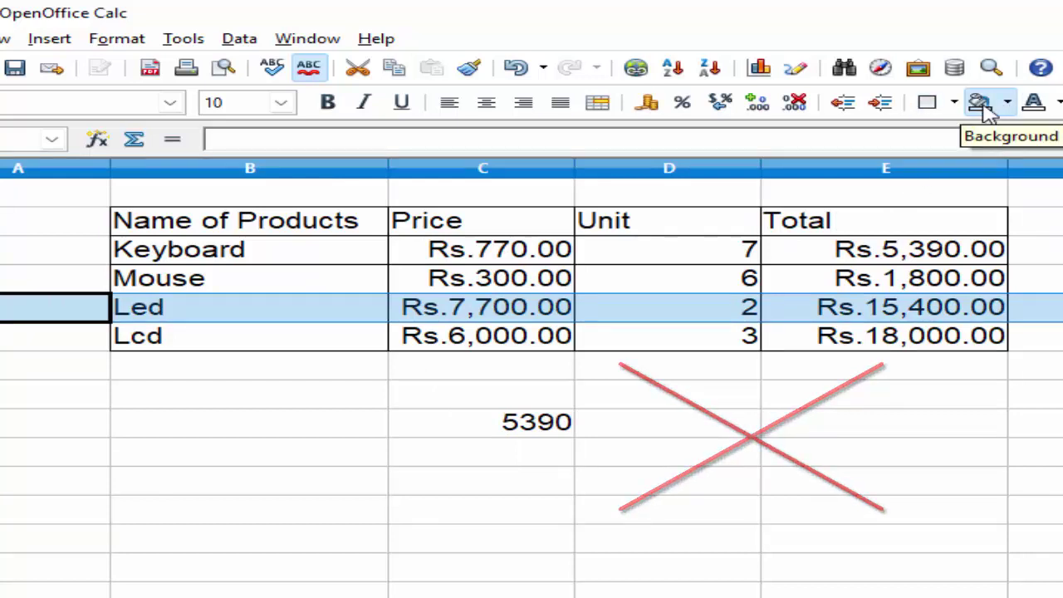
{"action": "left_click", "coordinate": [1007, 103]}
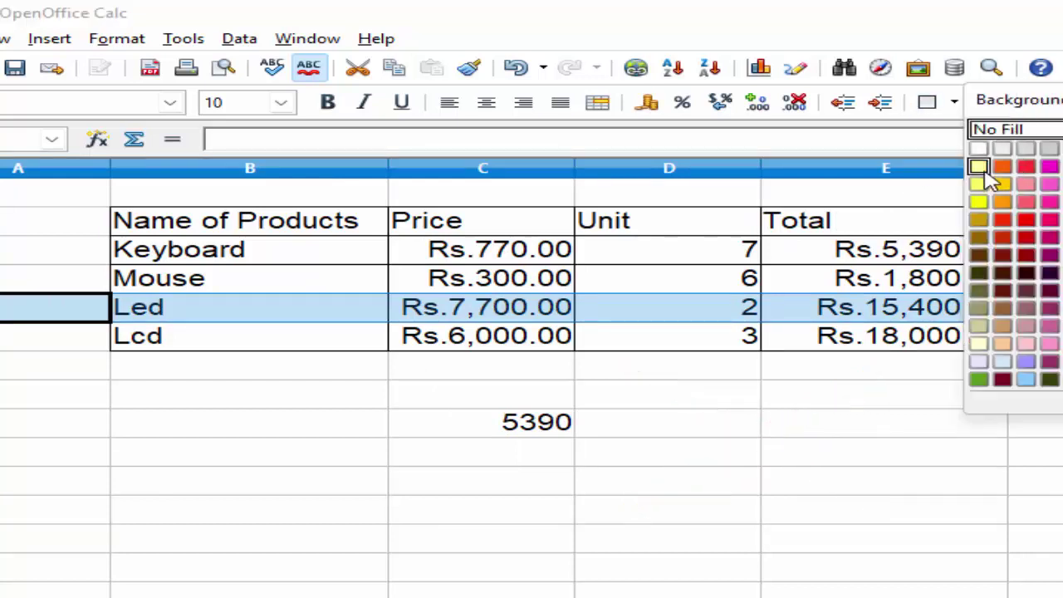
{"action": "left_click", "coordinate": [978, 186]}
{"action": "left_click", "coordinate": [887, 479]}
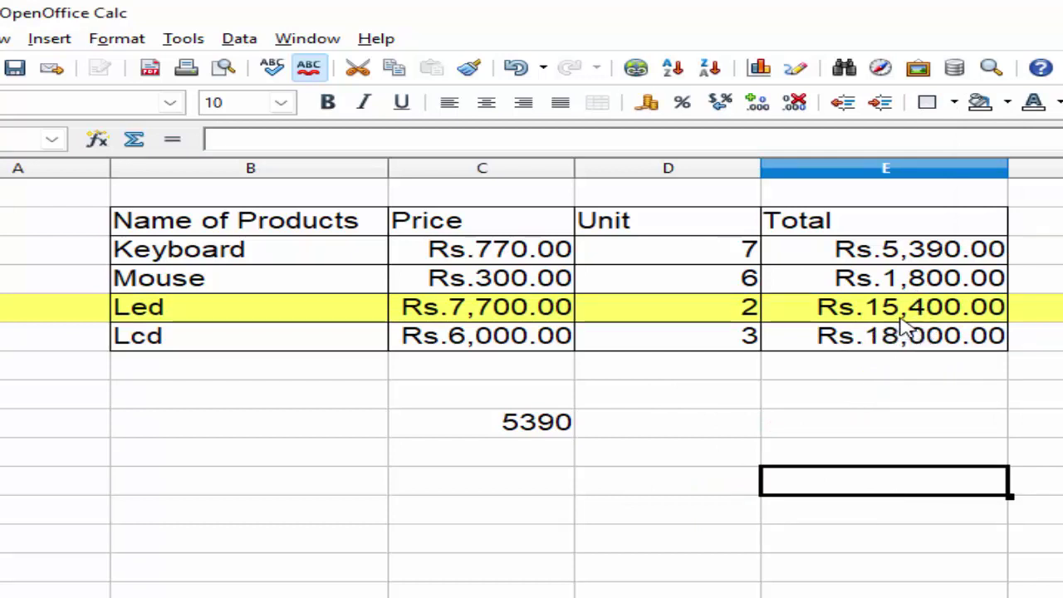
Step: Clear the incorrect 5390 lookup result so the cell below the table is empty
{"action": "left_click", "coordinate": [517, 440]}
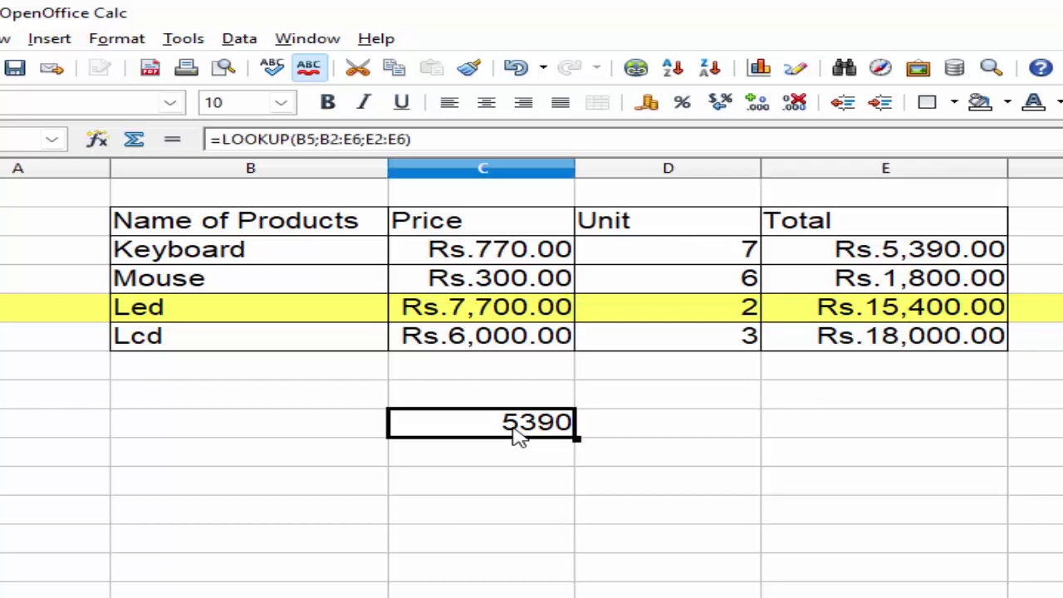
{"action": "type", "text": "="}
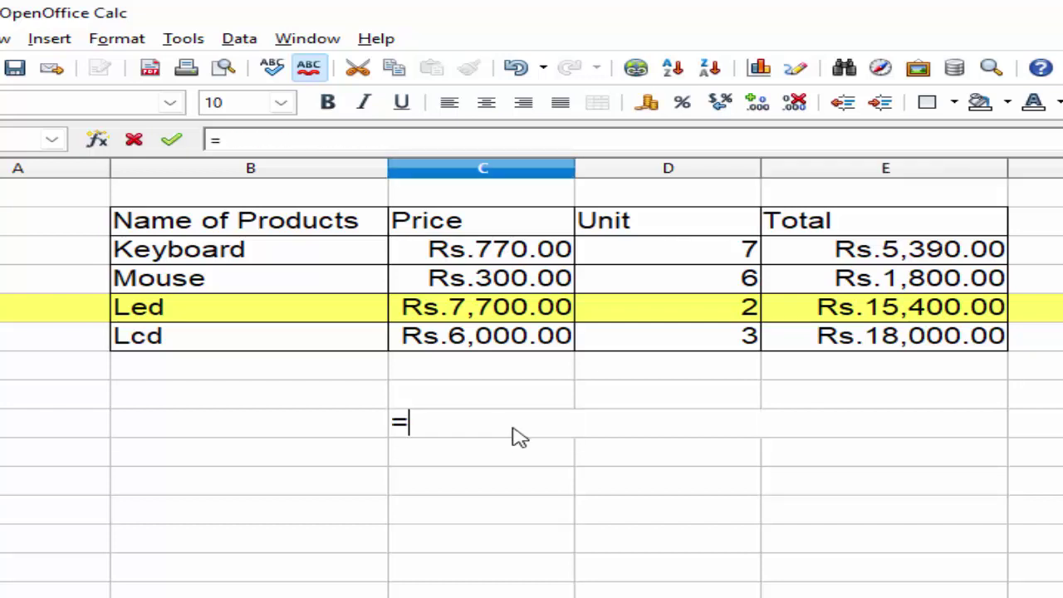
{"action": "key", "text": "BackSpace"}
{"action": "left_click", "coordinate": [545, 520]}
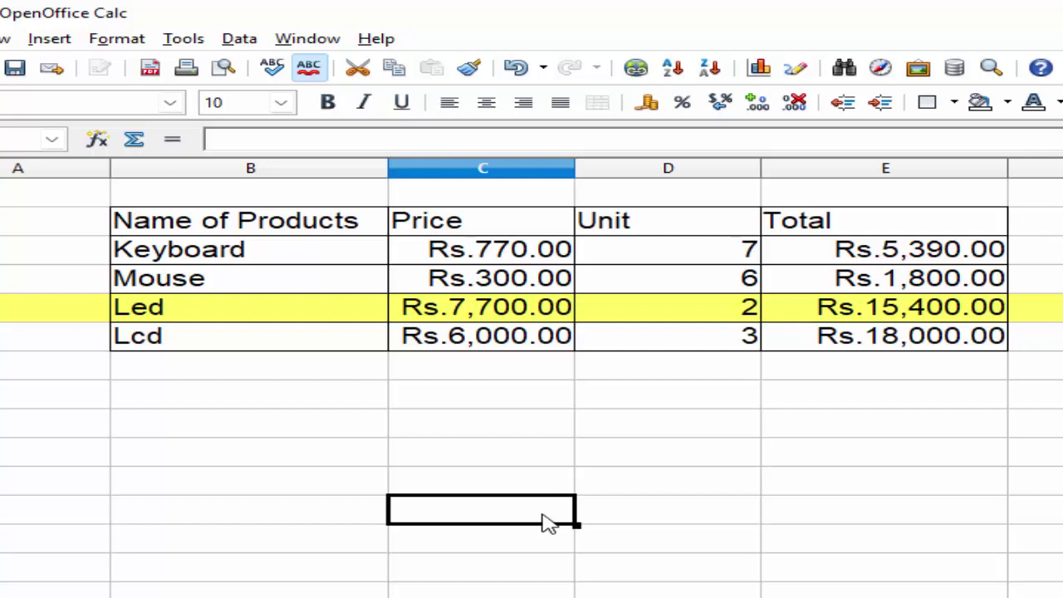
Step: Sort the table ascending by Name of Products, leaving the secondary key undefined
{"action": "left_click", "coordinate": [350, 233]}
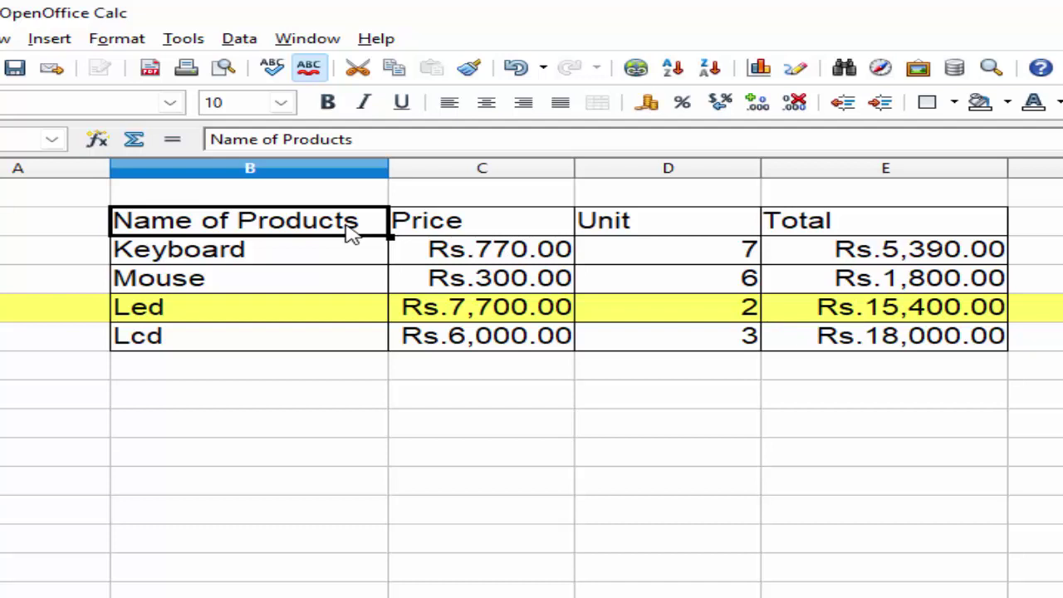
{"action": "left_click", "coordinate": [235, 44]}
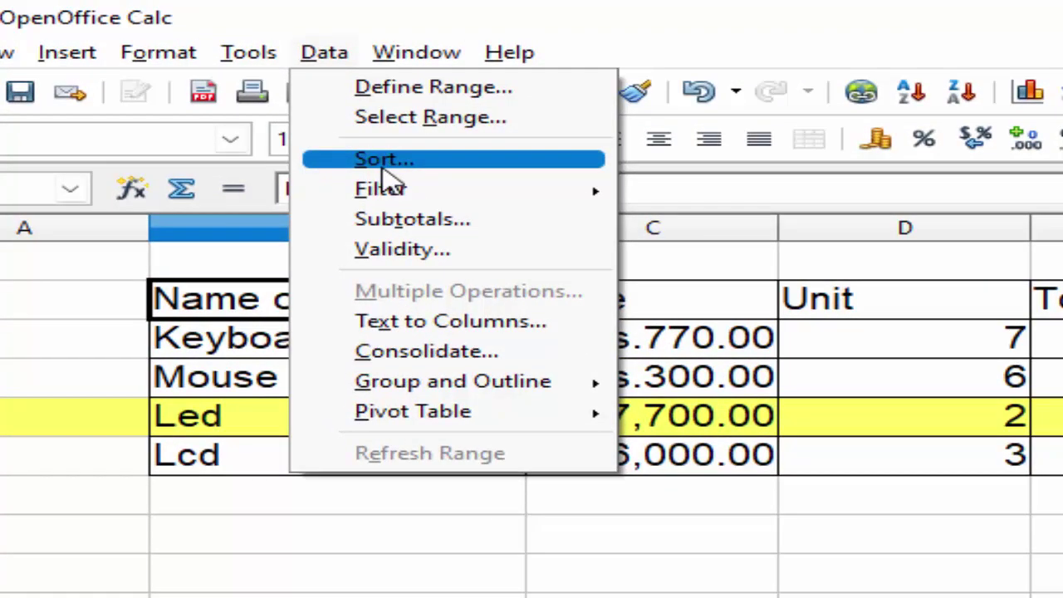
{"action": "left_click", "coordinate": [383, 168]}
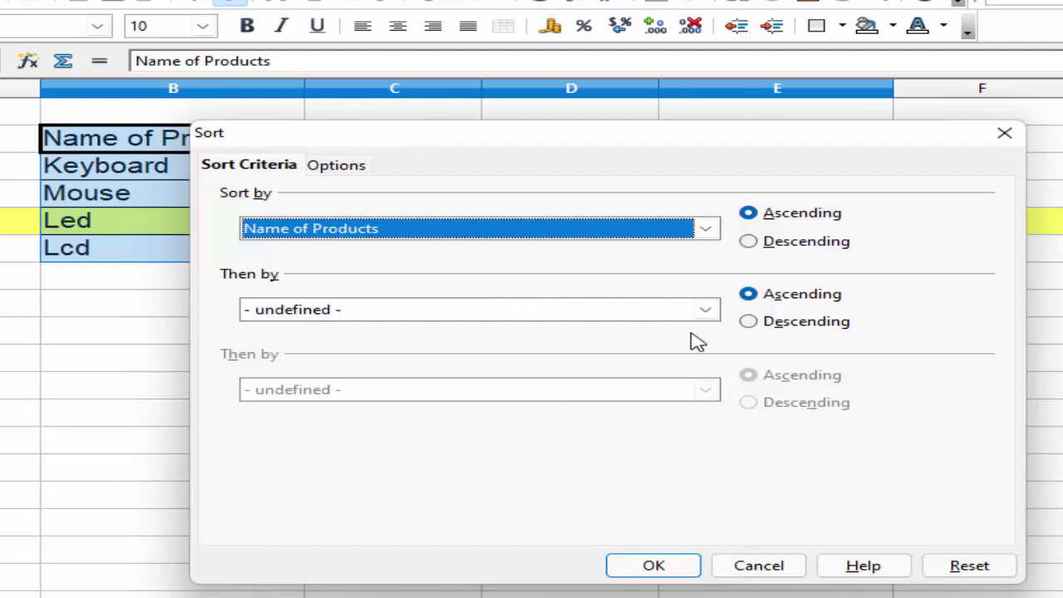
{"action": "left_click", "coordinate": [705, 309]}
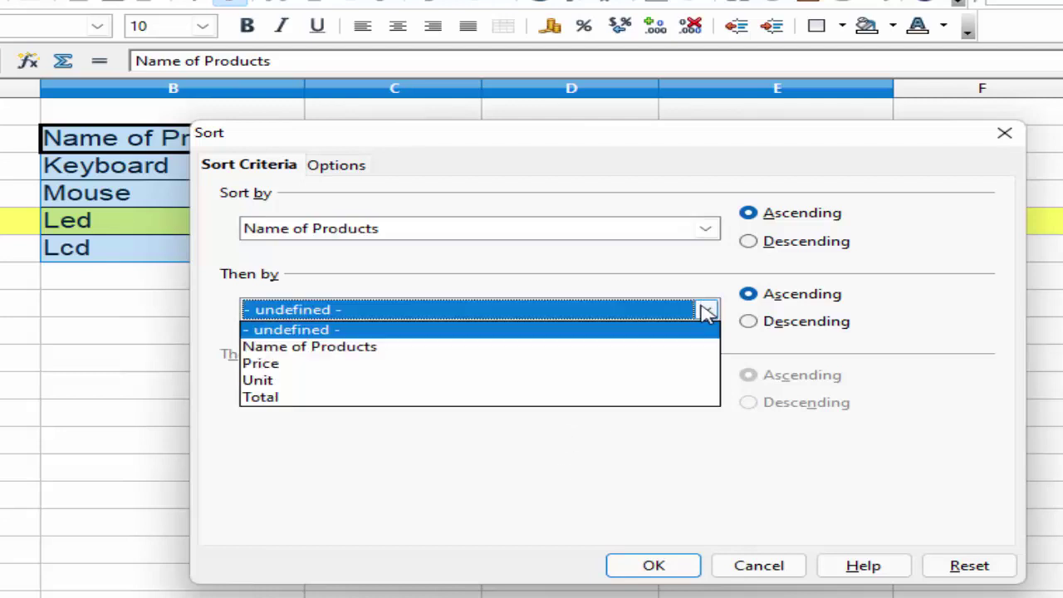
{"action": "left_click", "coordinate": [705, 310]}
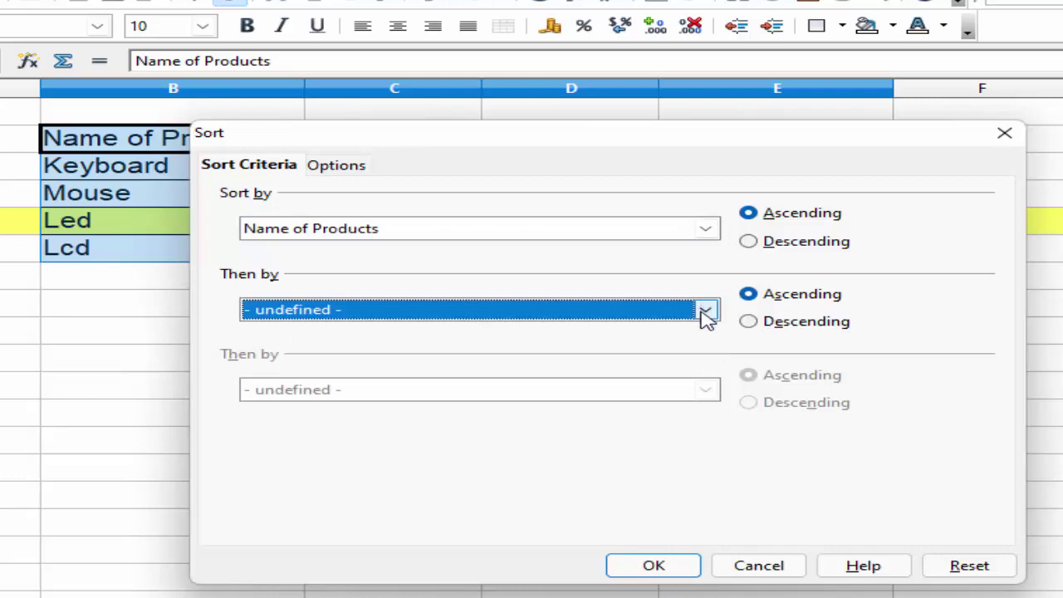
{"action": "left_click", "coordinate": [677, 578]}
{"action": "left_click", "coordinate": [423, 444]}
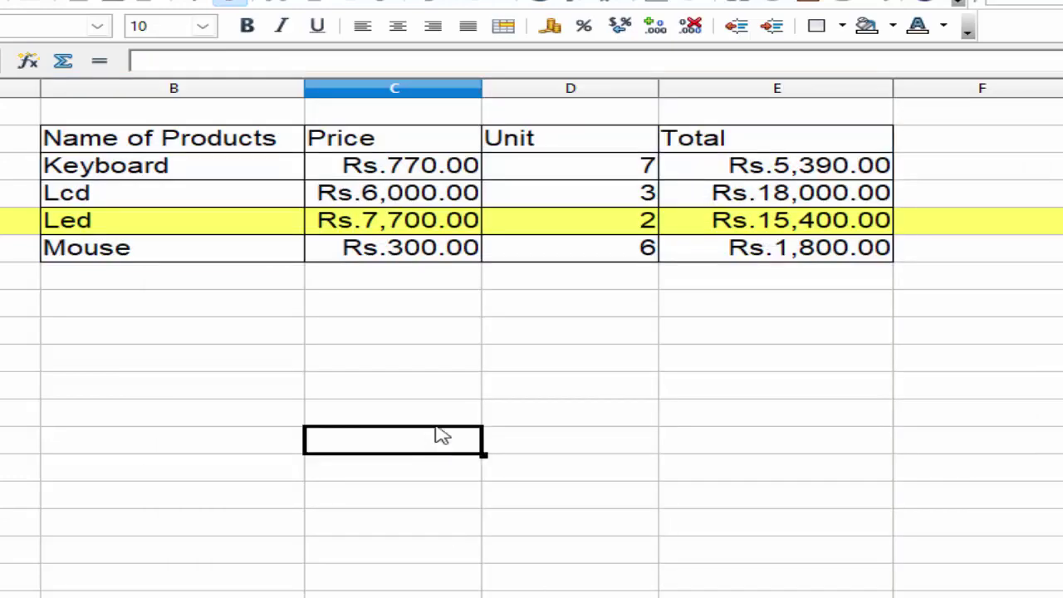
{"action": "left_click", "coordinate": [527, 332]}
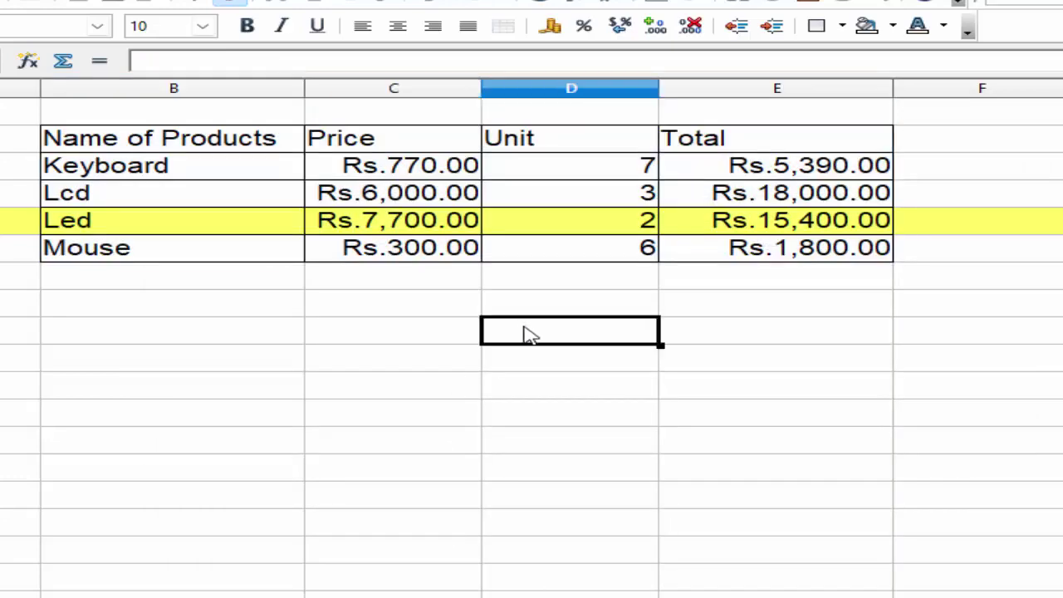
Step: Enter =LOOKUP(B3;B2:E6;C2:C6) below the Unit column, returning Keyboard's price of 770
{"action": "type", "text": "=look"}
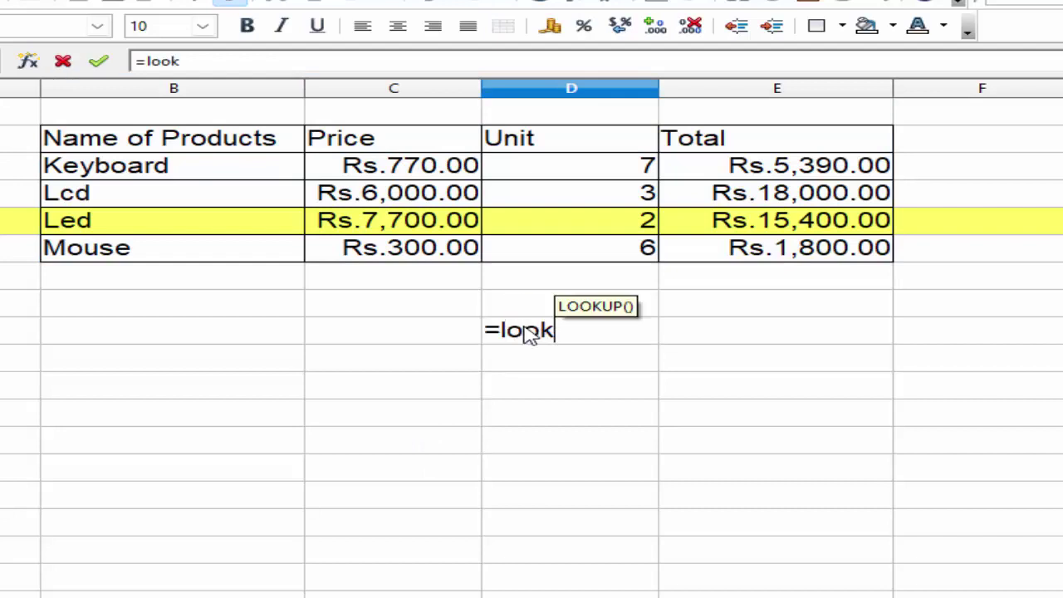
{"action": "type", "text": "up"}
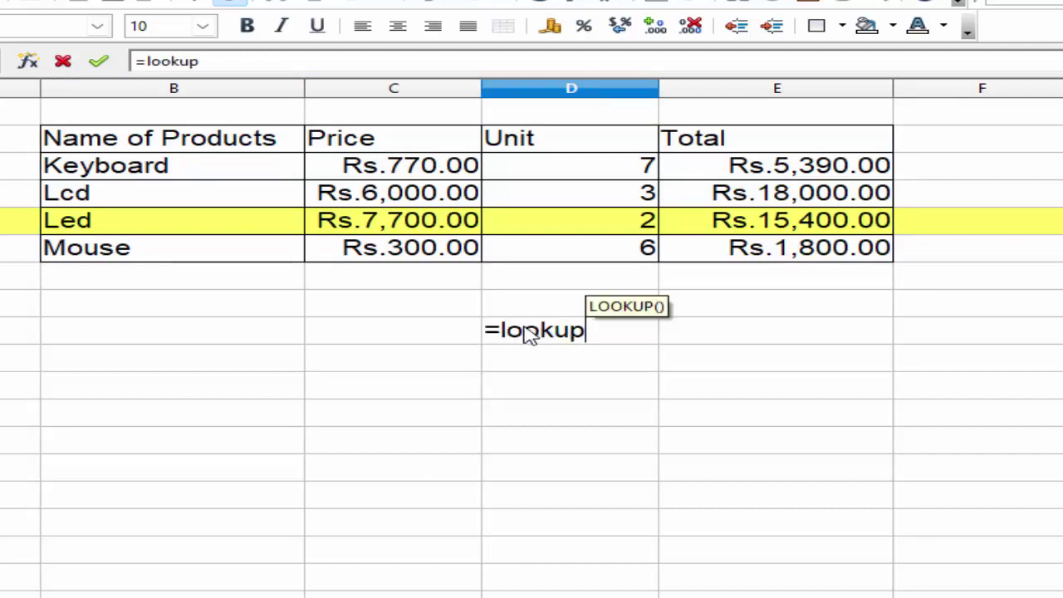
{"action": "type", "text": "("}
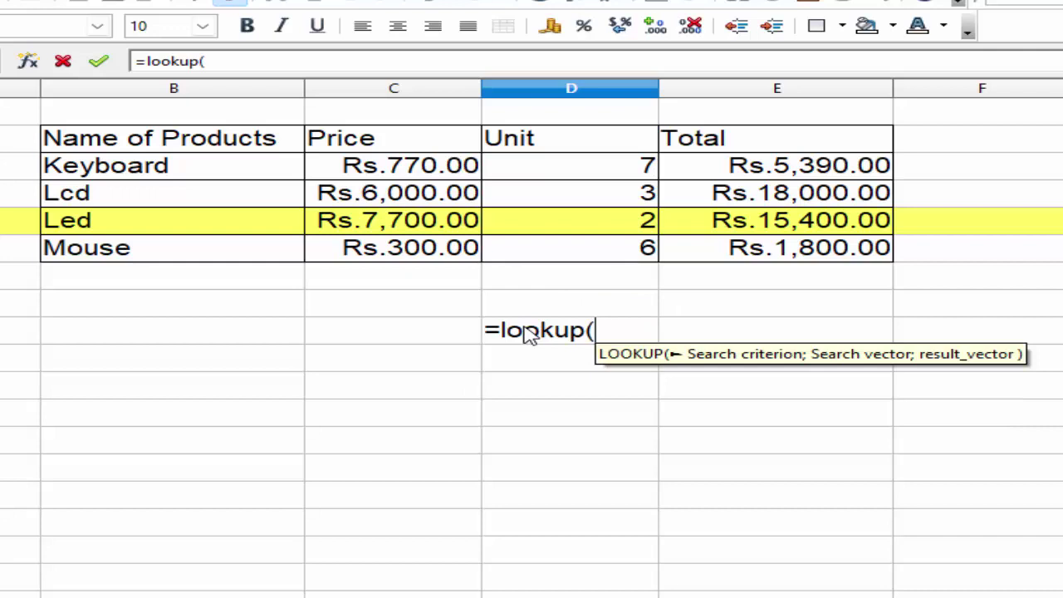
{"action": "left_click", "coordinate": [219, 166]}
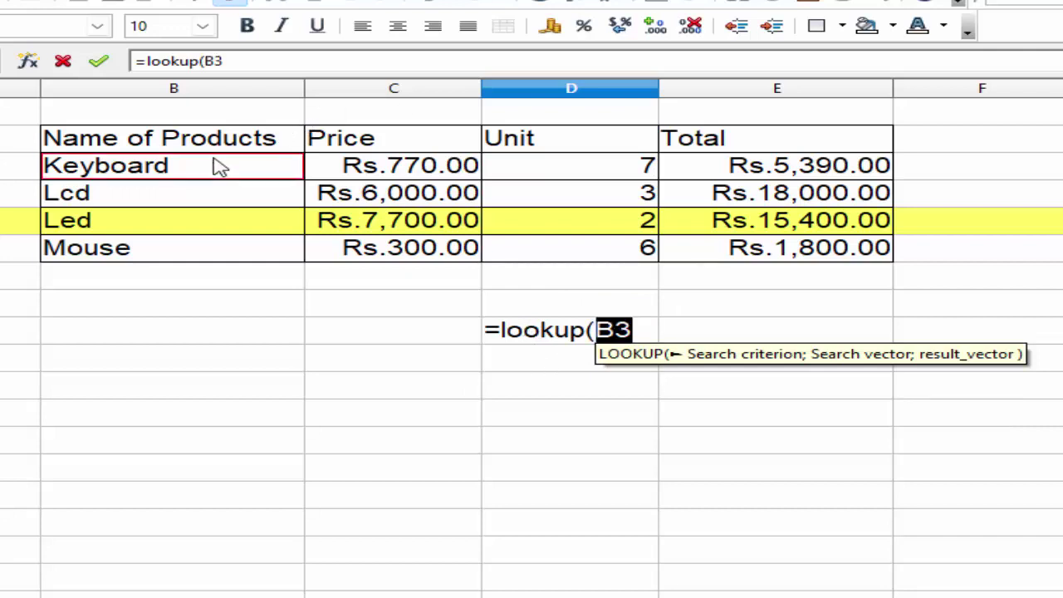
{"action": "type", "text": ";"}
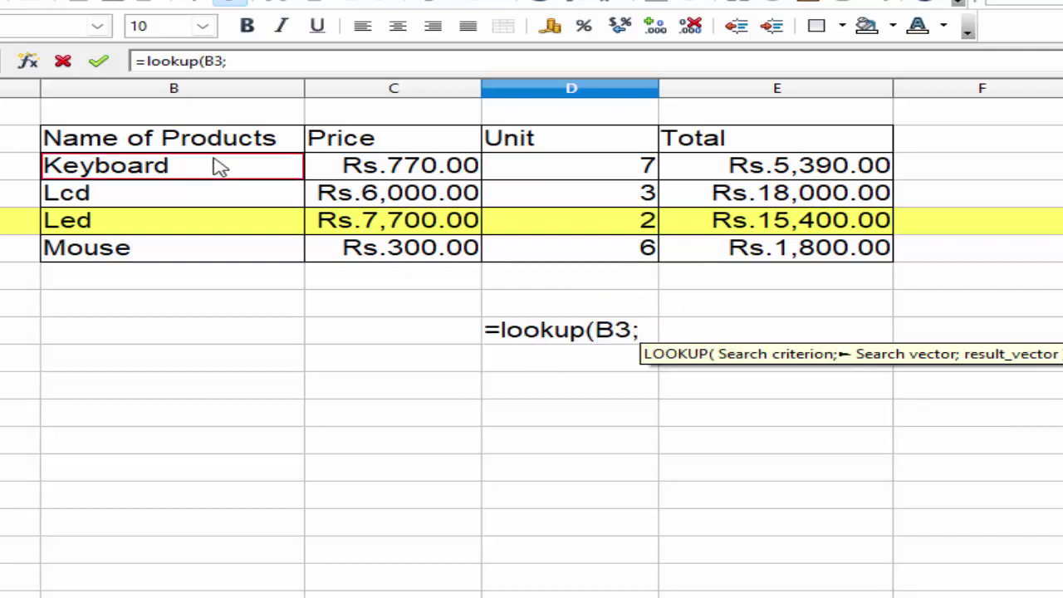
{"action": "left_click", "coordinate": [158, 135]}
{"action": "left_click_drag", "start_coordinate": [264, 160], "coordinate": [749, 262]}
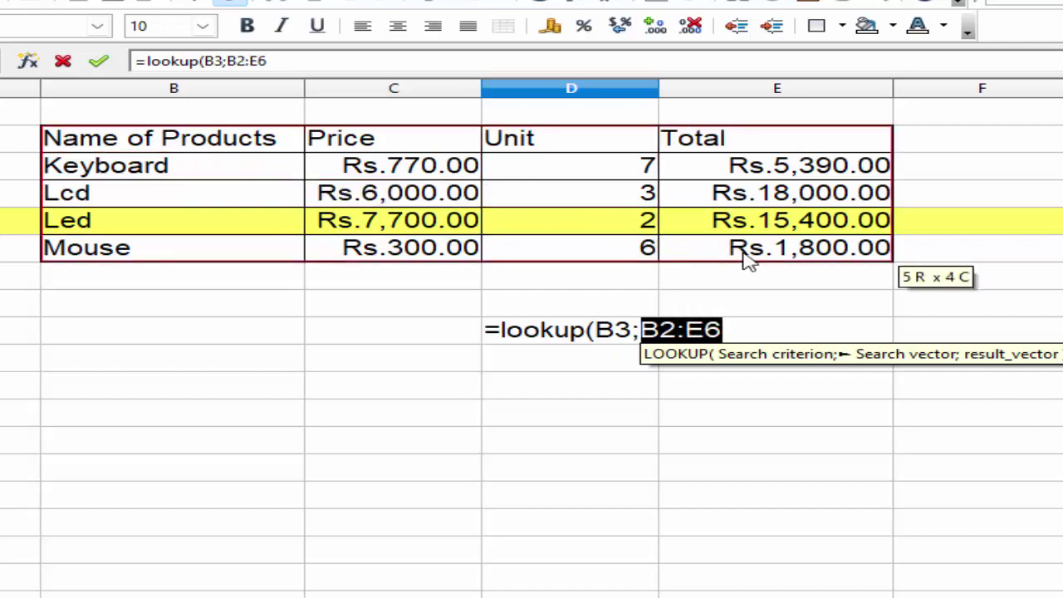
{"action": "type", "text": ";"}
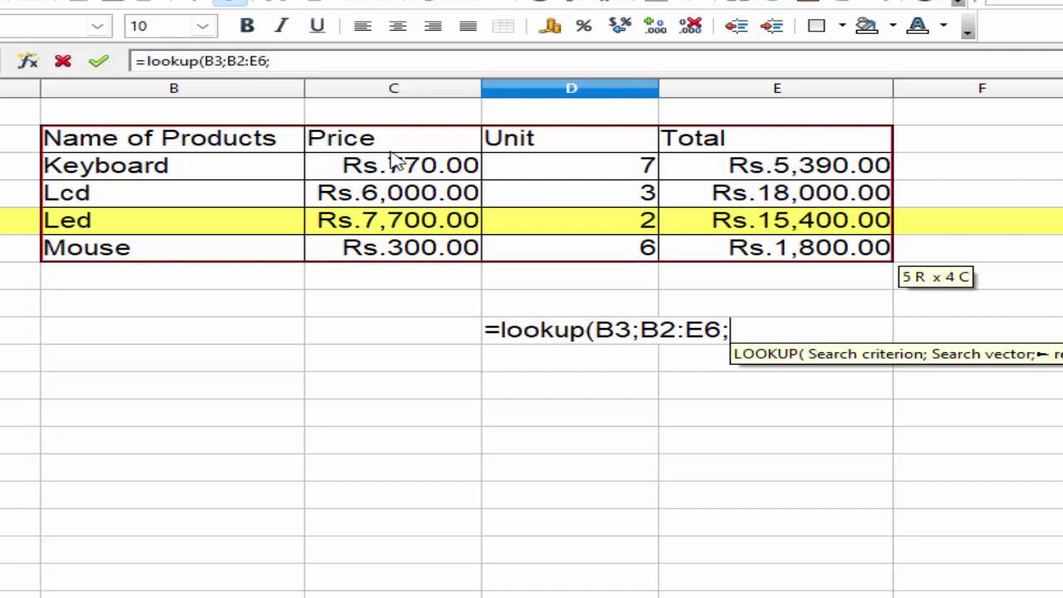
{"action": "left_click_drag", "start_coordinate": [395, 141], "coordinate": [396, 253]}
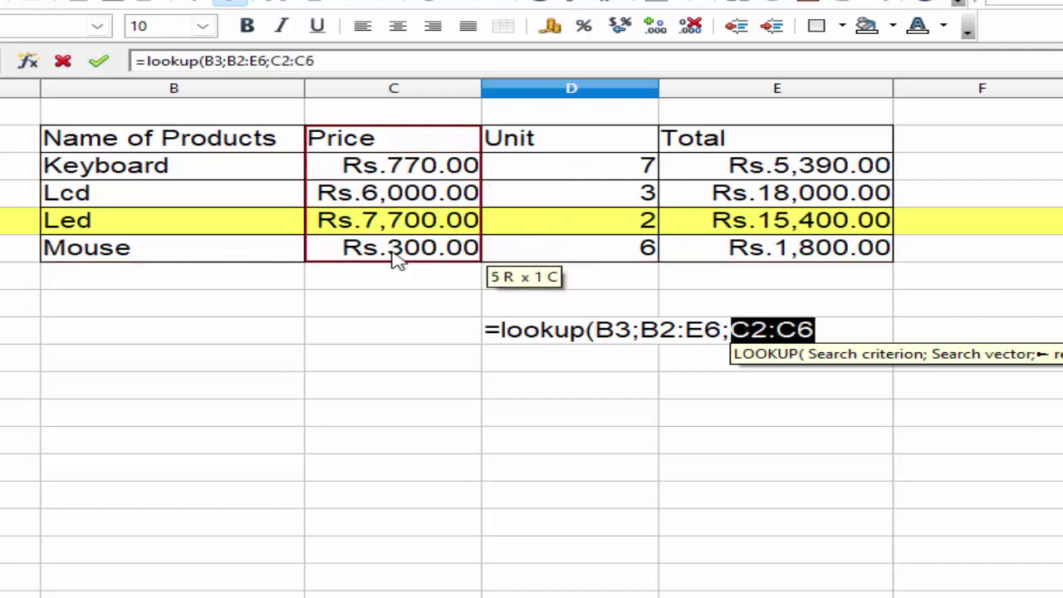
{"action": "type", "text": ")"}
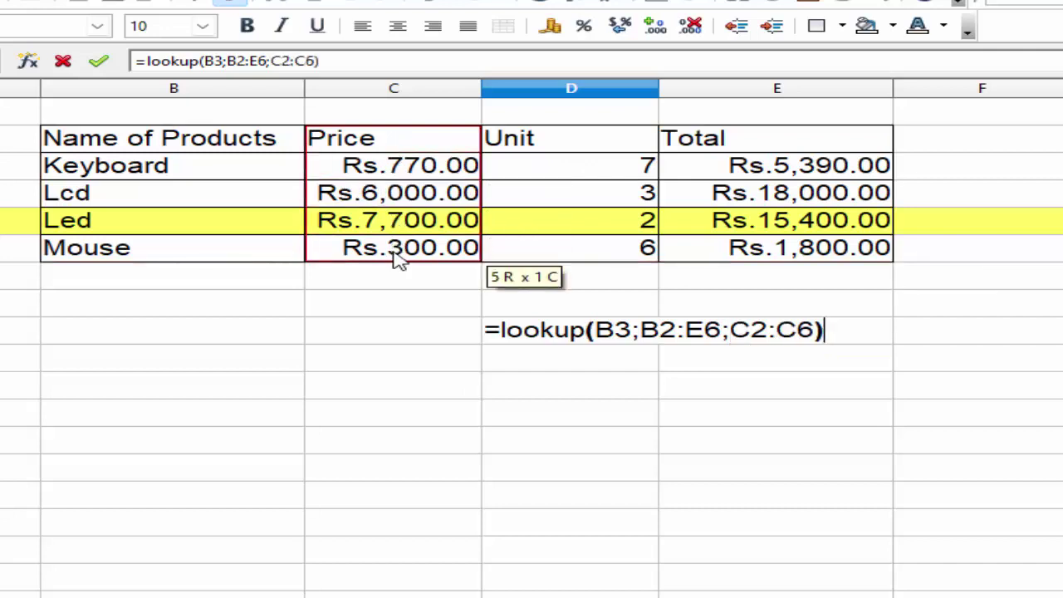
{"action": "key", "text": "Return"}
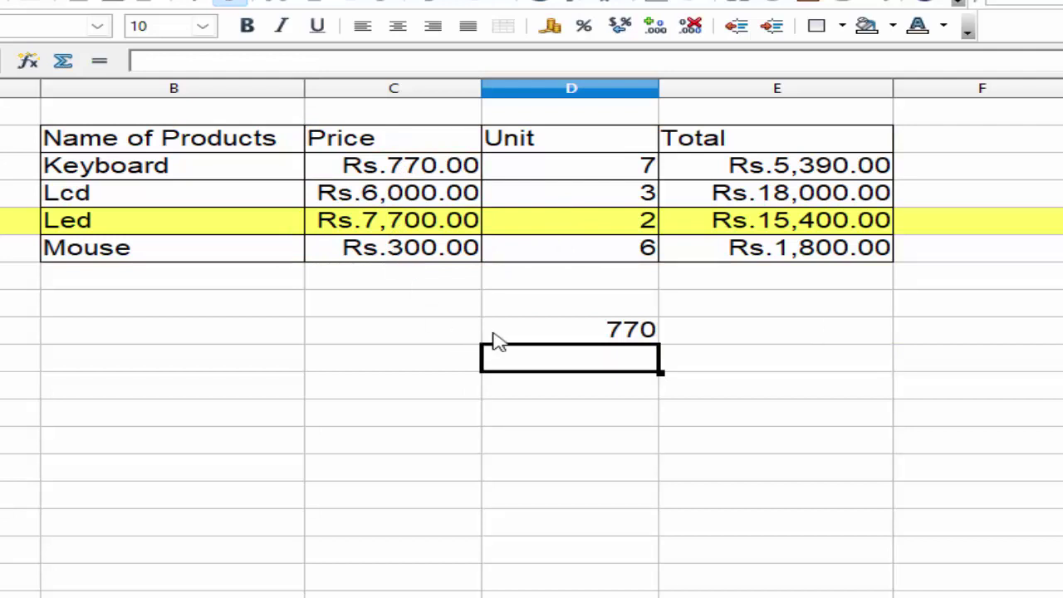
Step: Replace 770 with =LOOKUP(B5;B2:E6;E2:E6), returning Led's 15400 total, then clear the cell
{"action": "left_click", "coordinate": [508, 333]}
{"action": "key", "text": "Delete"}
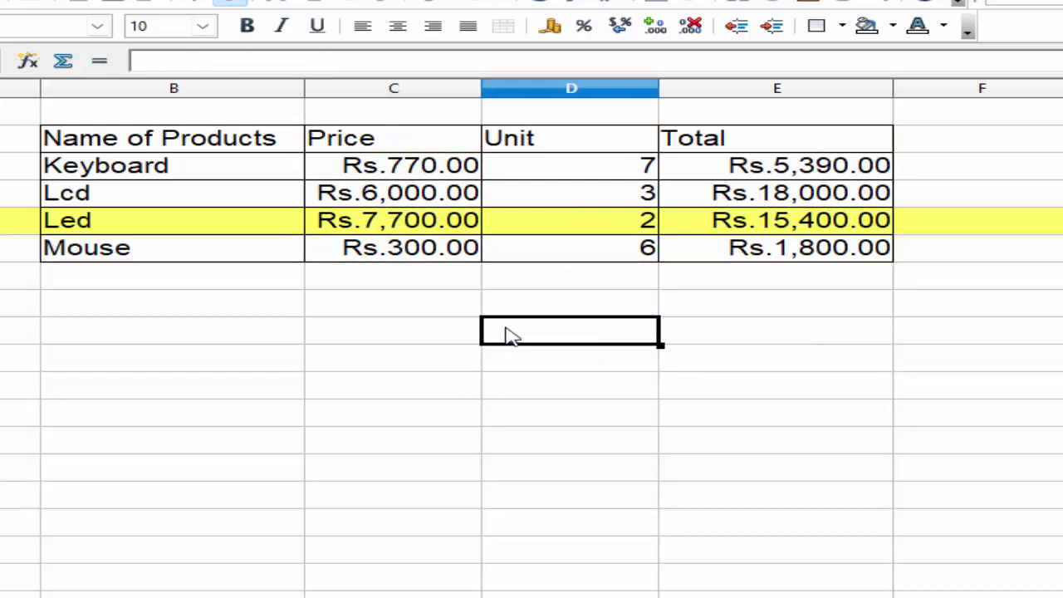
{"action": "type", "text": "=loou"}
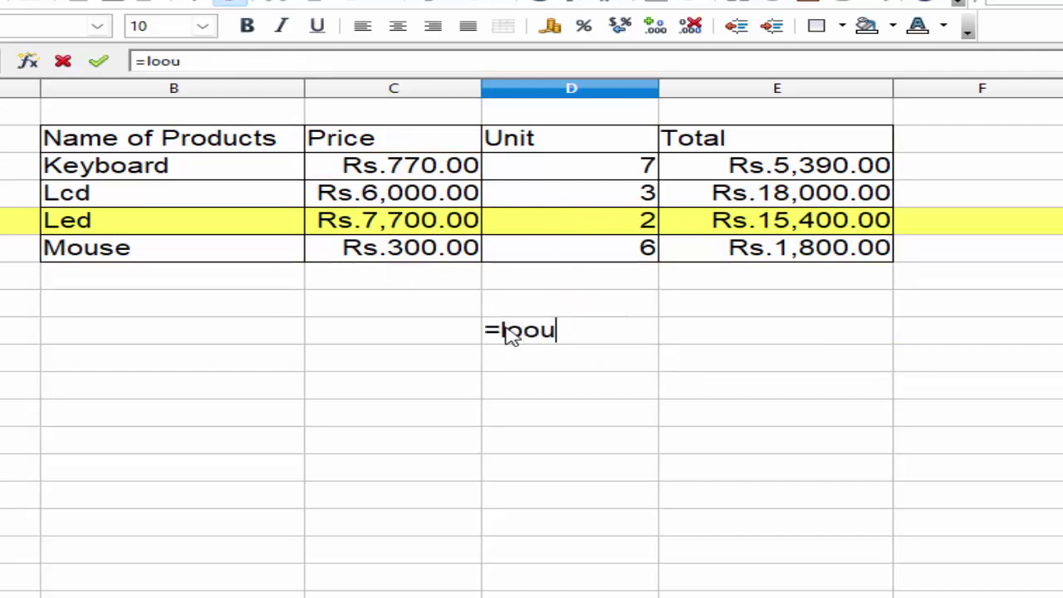
{"action": "key", "text": "BackSpace"}
{"action": "type", "text": "k"}
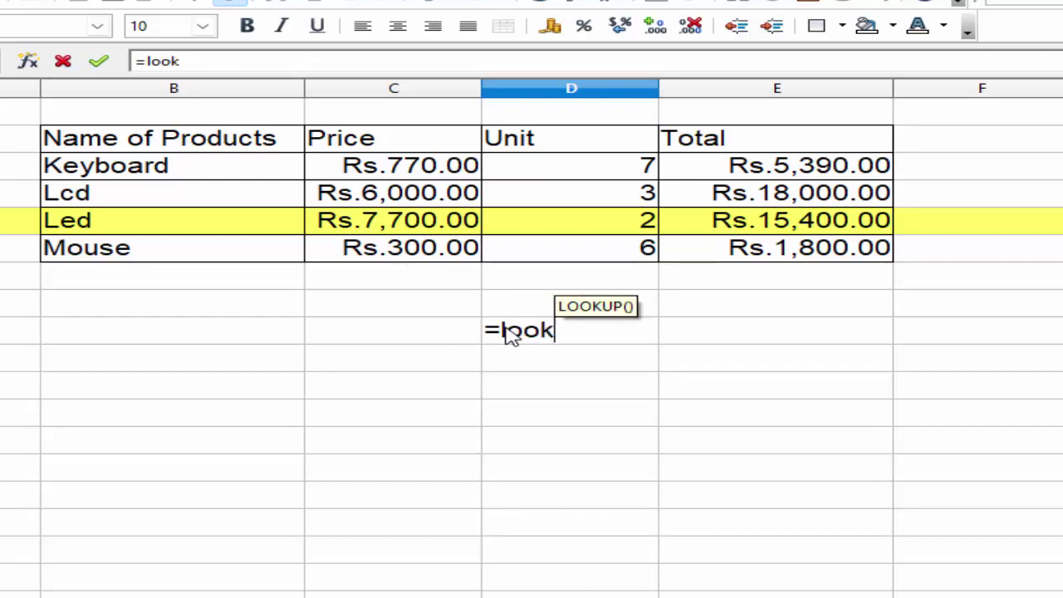
{"action": "type", "text": "i"}
{"action": "key", "text": "BackSpace"}
{"action": "type", "text": "u"}
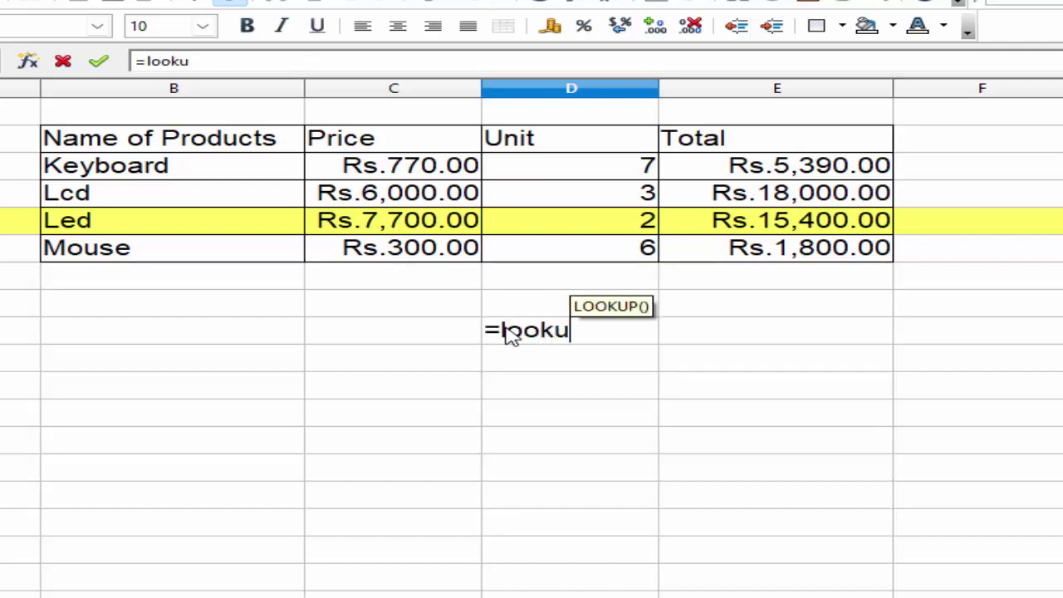
{"action": "type", "text": "p("}
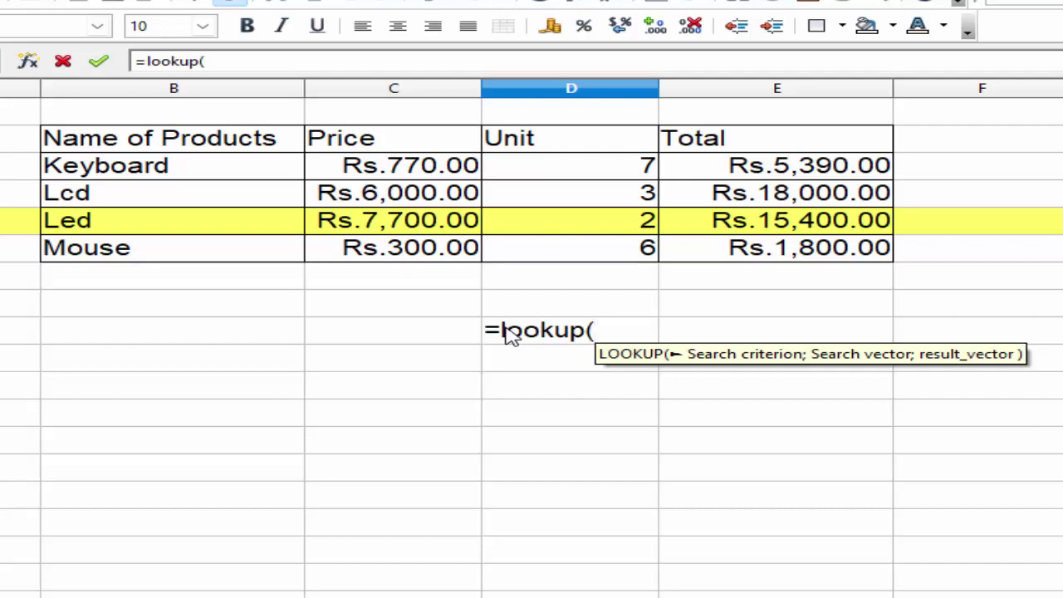
{"action": "left_click", "coordinate": [115, 219]}
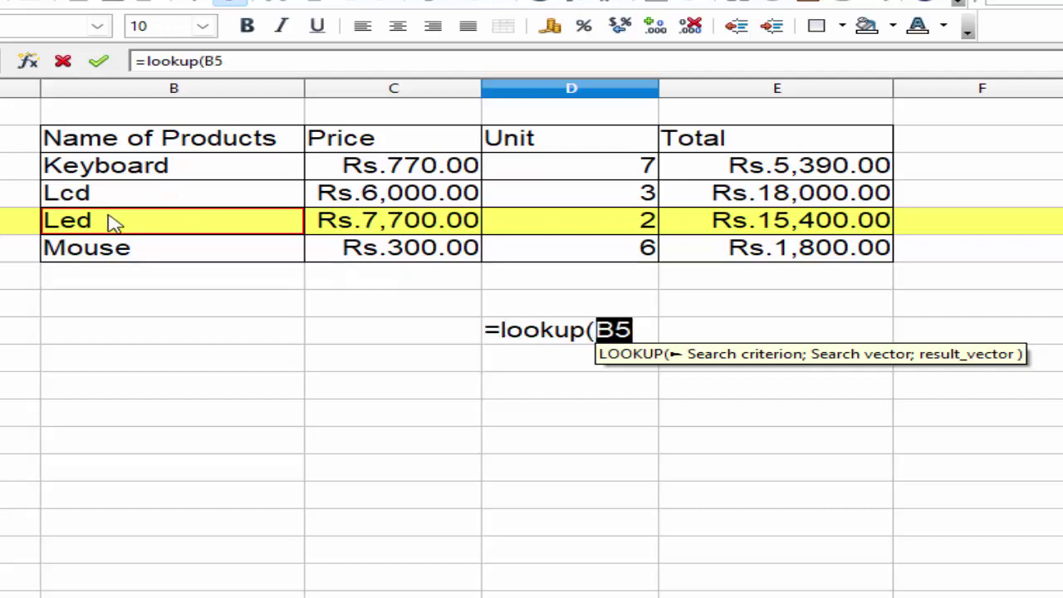
{"action": "type", "text": ";"}
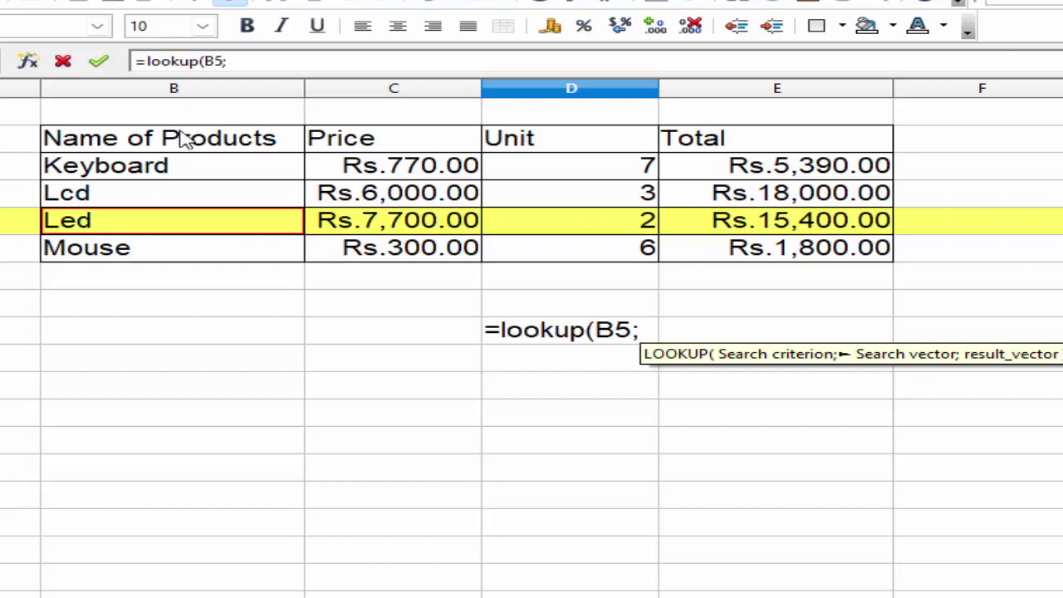
{"action": "left_click_drag", "start_coordinate": [184, 139], "coordinate": [752, 251]}
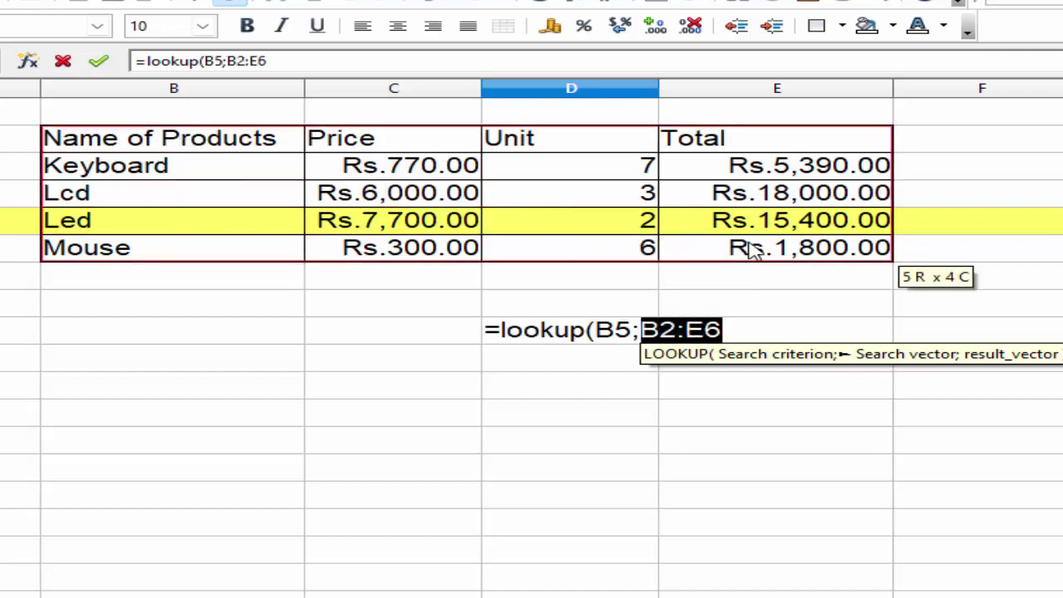
{"action": "type", "text": ";"}
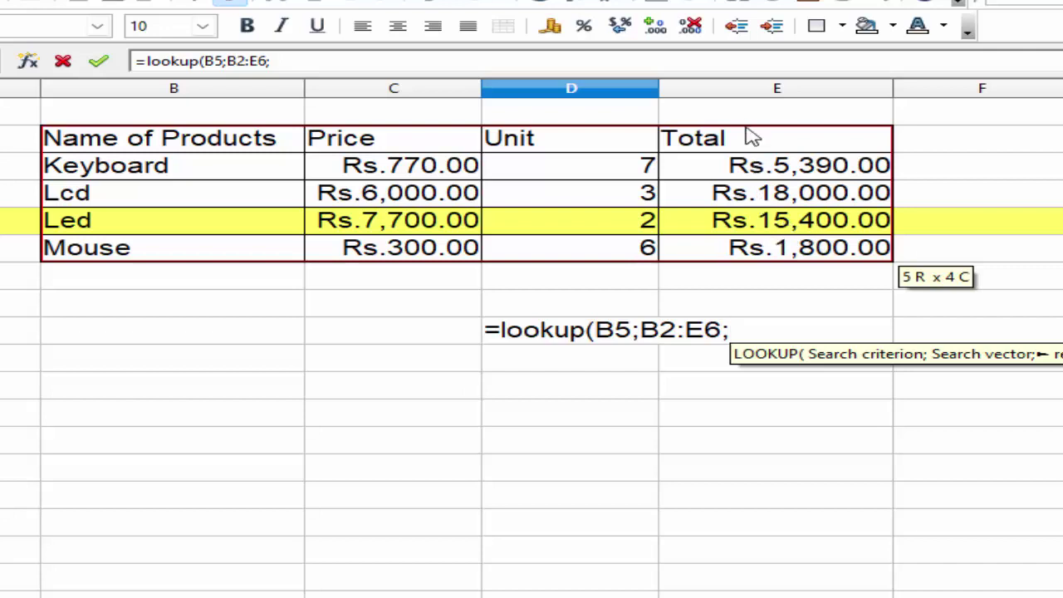
{"action": "left_click_drag", "start_coordinate": [747, 137], "coordinate": [750, 251]}
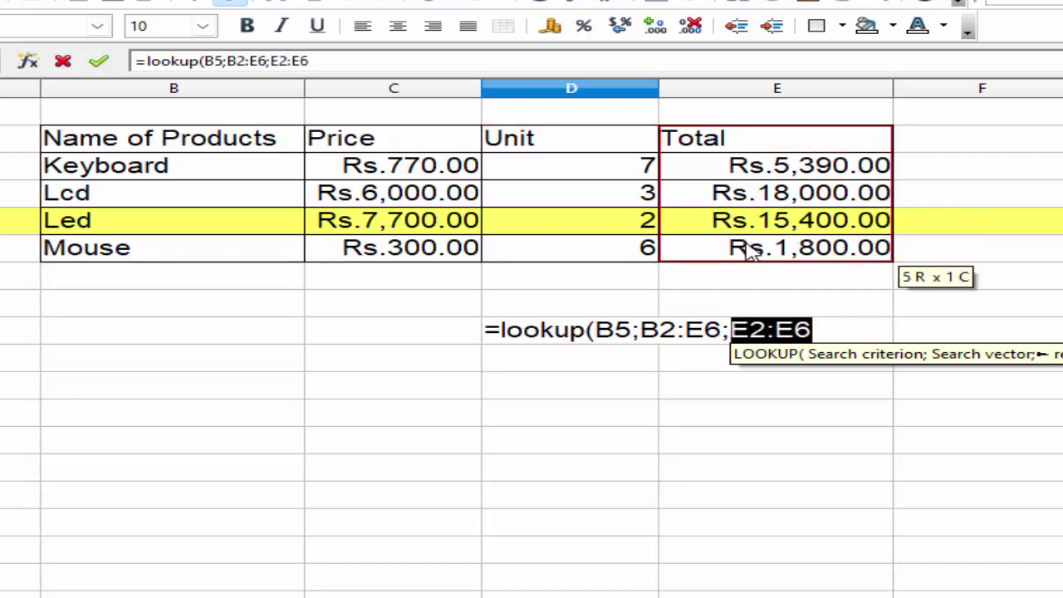
{"action": "type", "text": ")"}
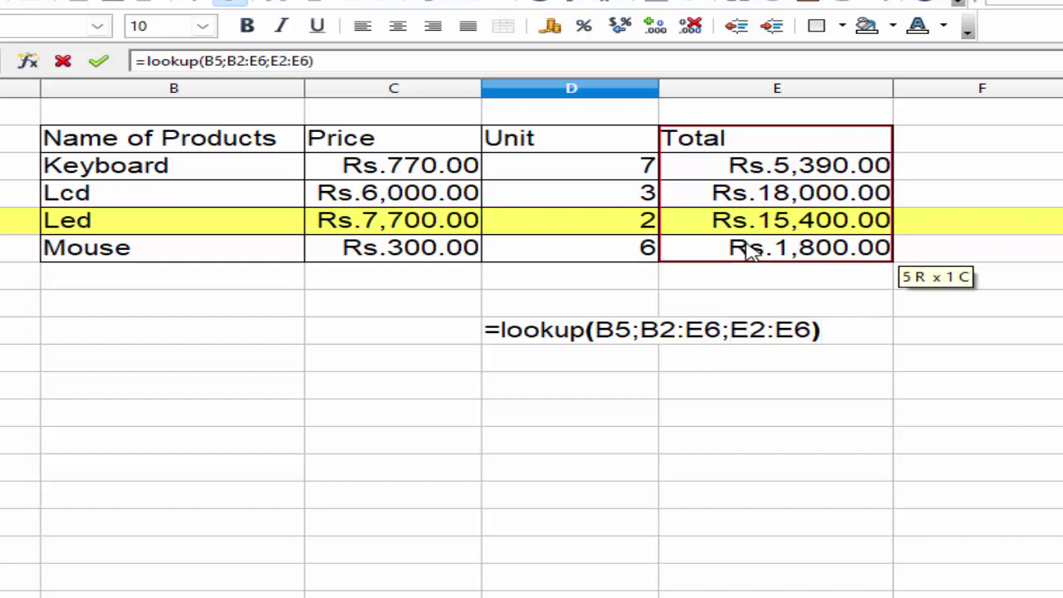
{"action": "key", "text": "Return"}
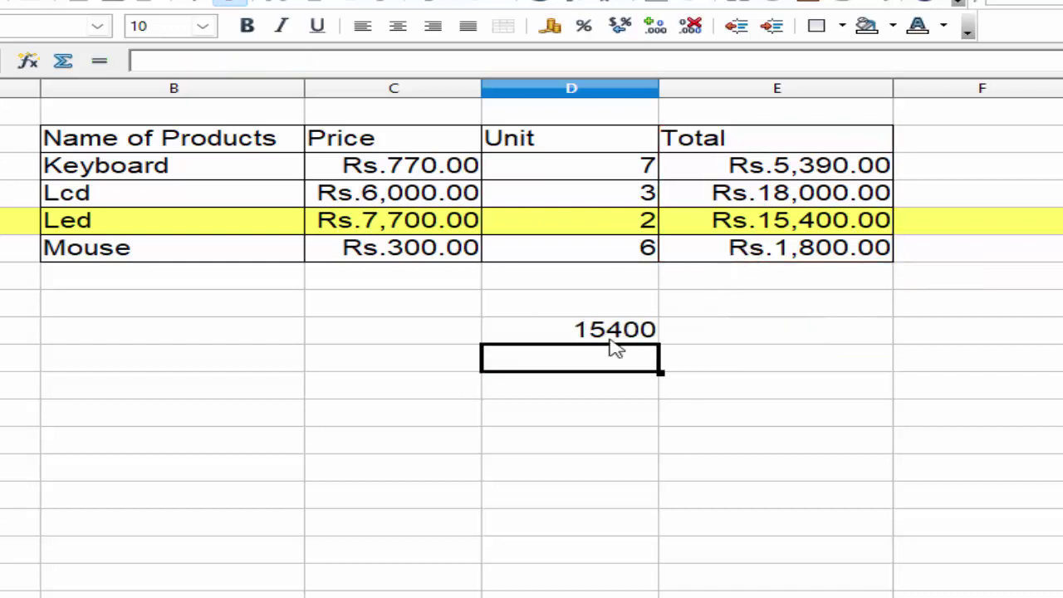
{"action": "left_click", "coordinate": [614, 331]}
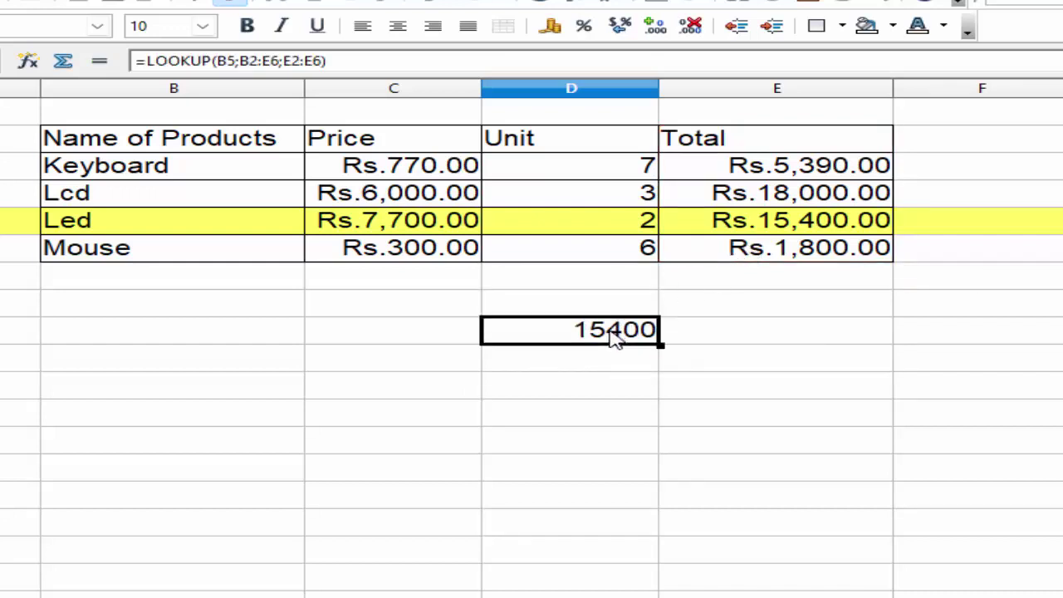
{"action": "key", "text": "Delete"}
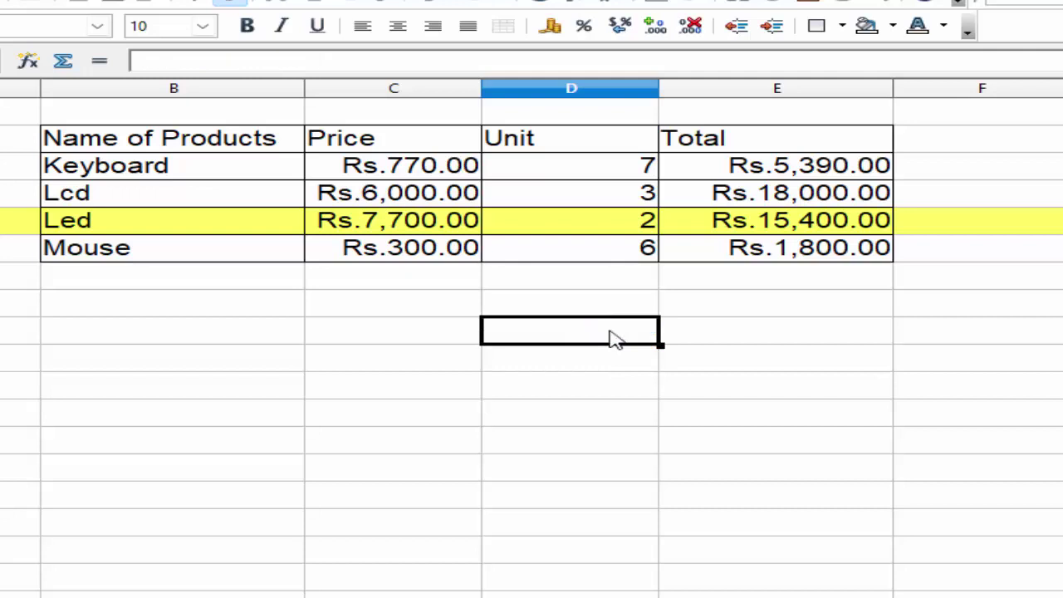
Step: Enter =LOOKUP(B6;B2:E6;D2:D6) in D9, returning Mouse's unit count of 6
{"action": "type", "text": "="}
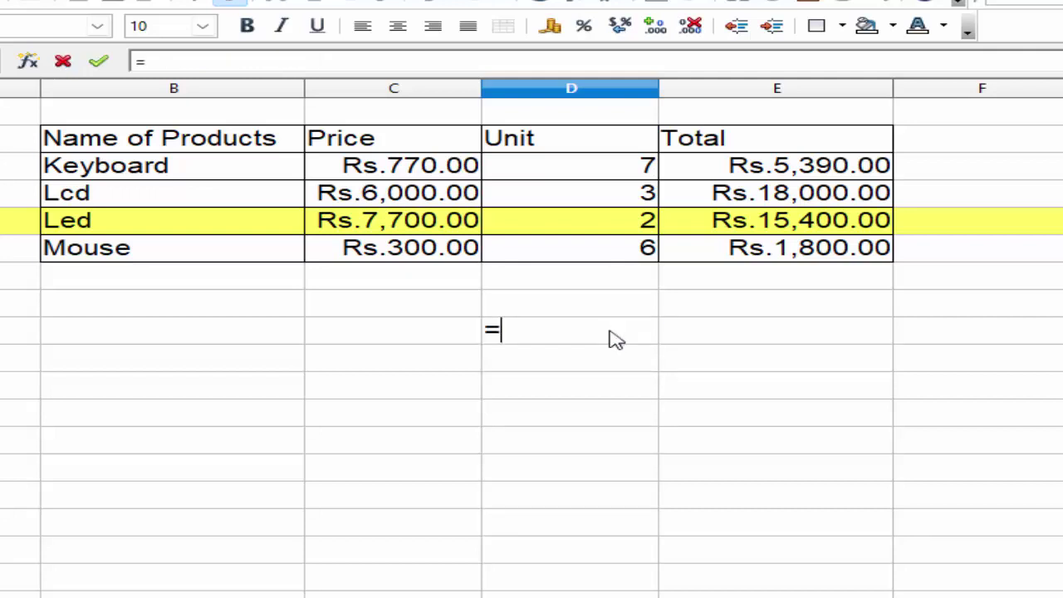
{"action": "type", "text": "loou"}
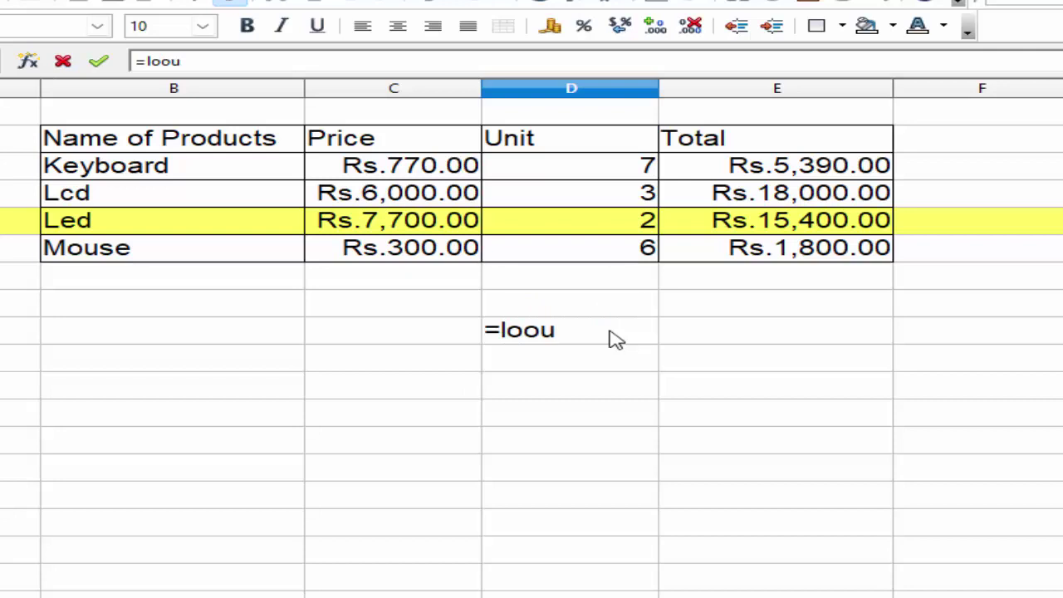
{"action": "key", "text": "BackSpace"}
{"action": "type", "text": "k"}
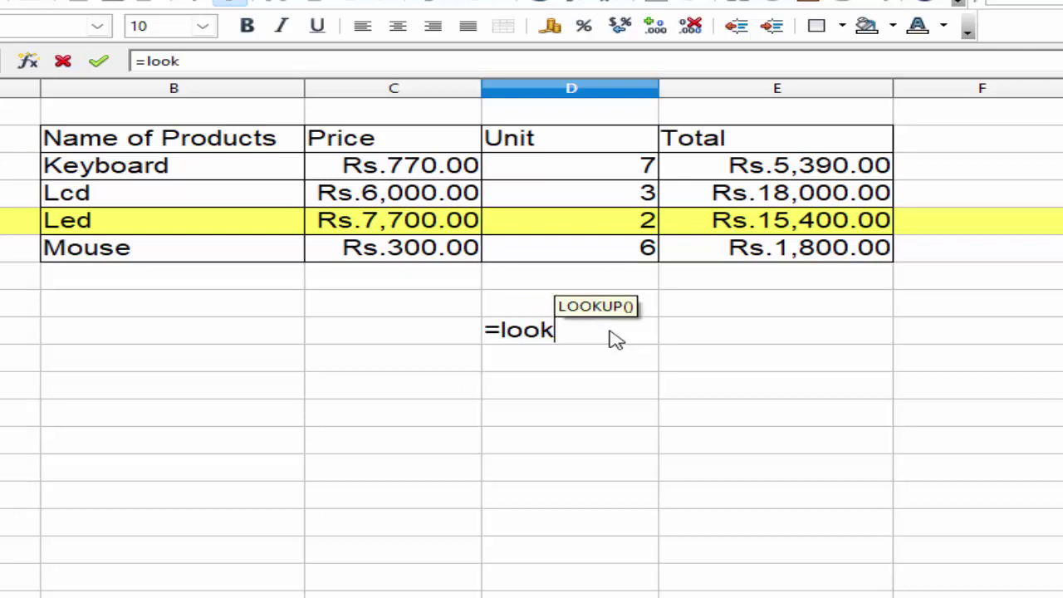
{"action": "type", "text": "up"}
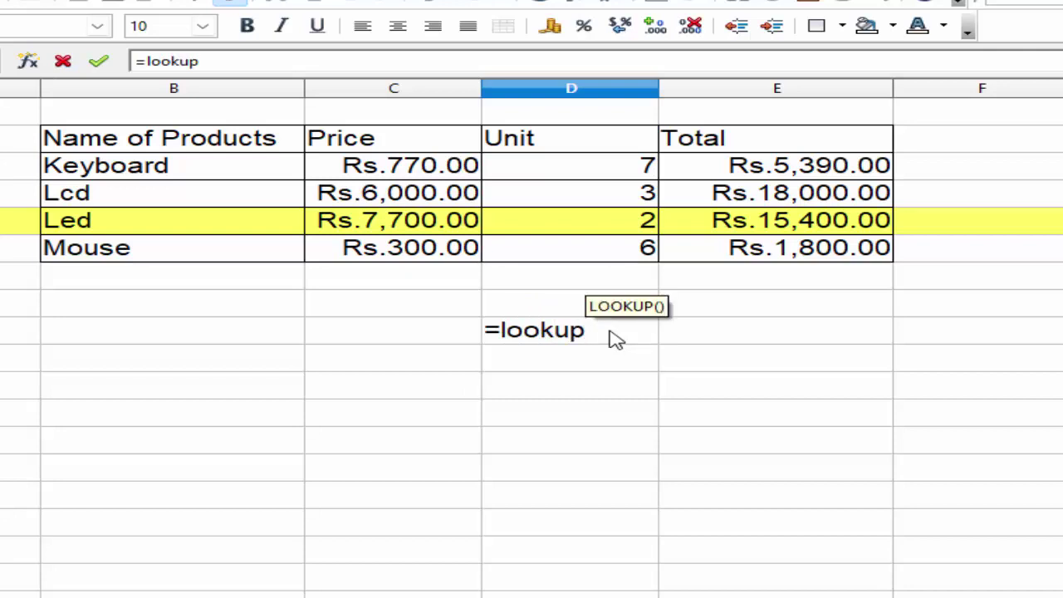
{"action": "type", "text": "("}
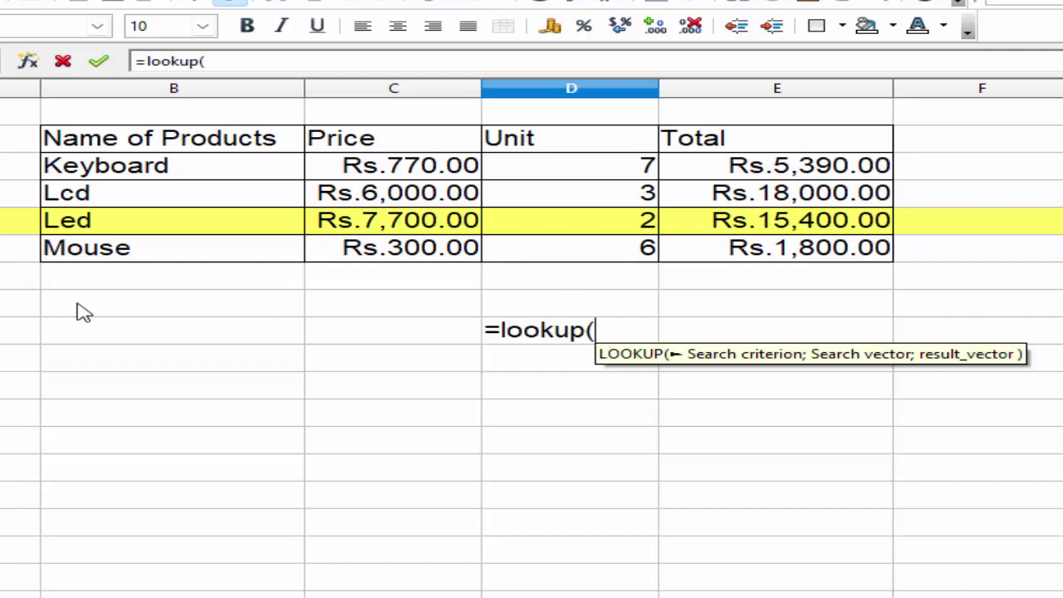
{"action": "left_click", "coordinate": [118, 253]}
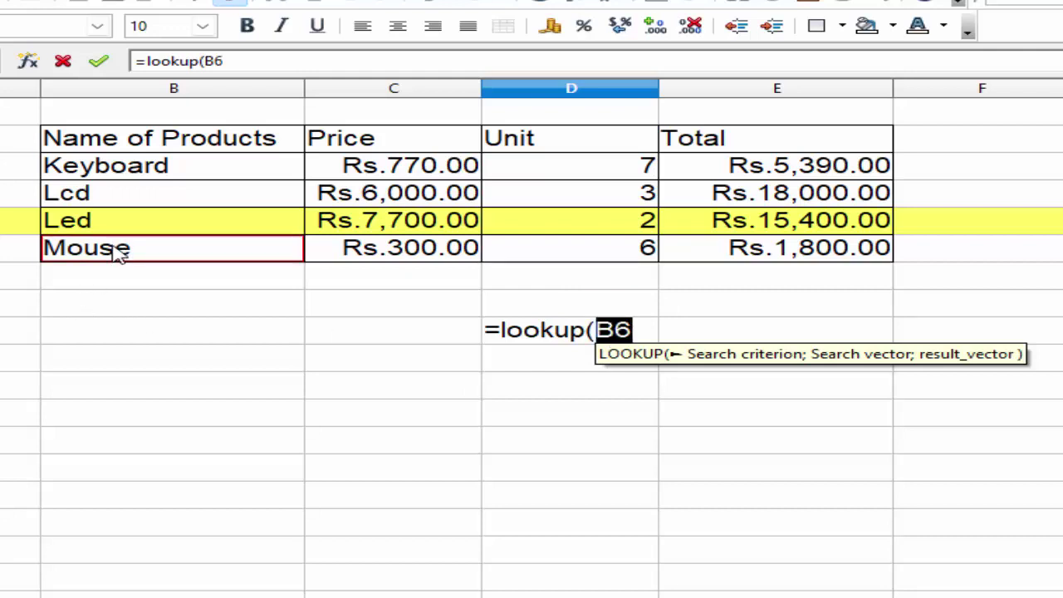
{"action": "type", "text": ";"}
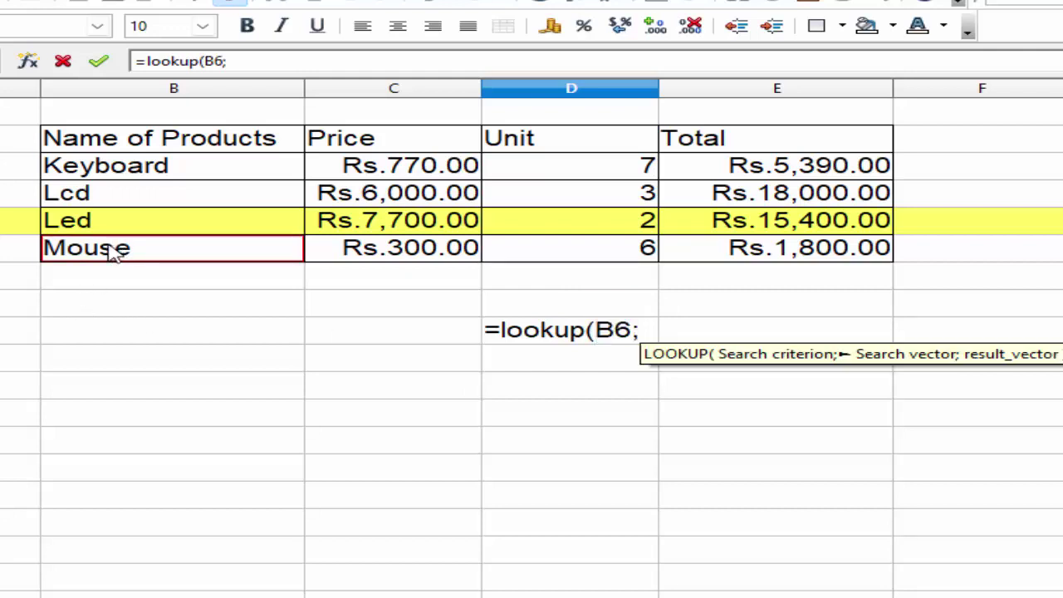
{"action": "left_click_drag", "start_coordinate": [166, 138], "coordinate": [728, 258]}
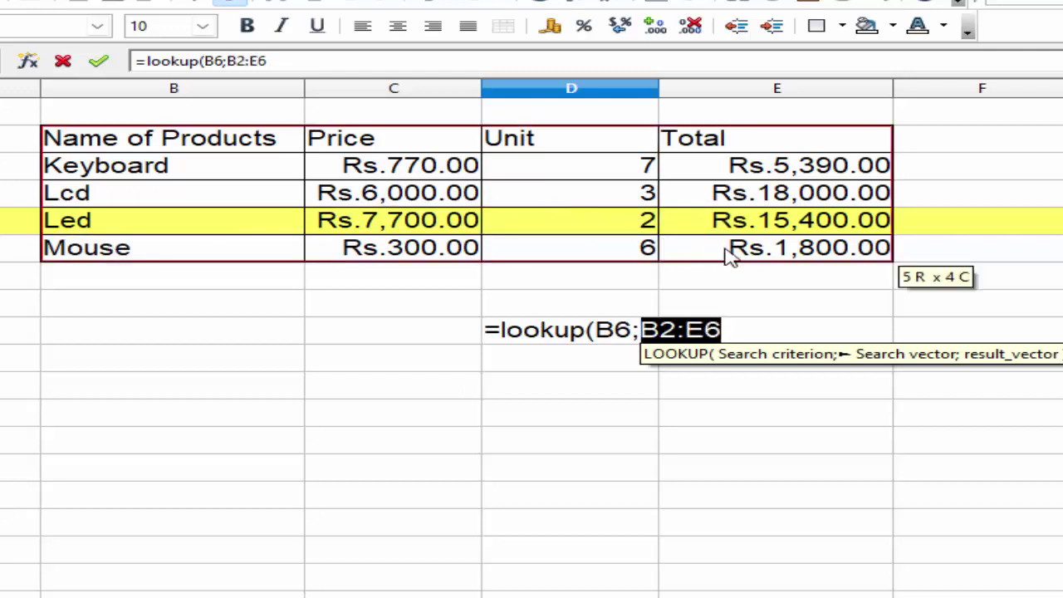
{"action": "type", "text": ";"}
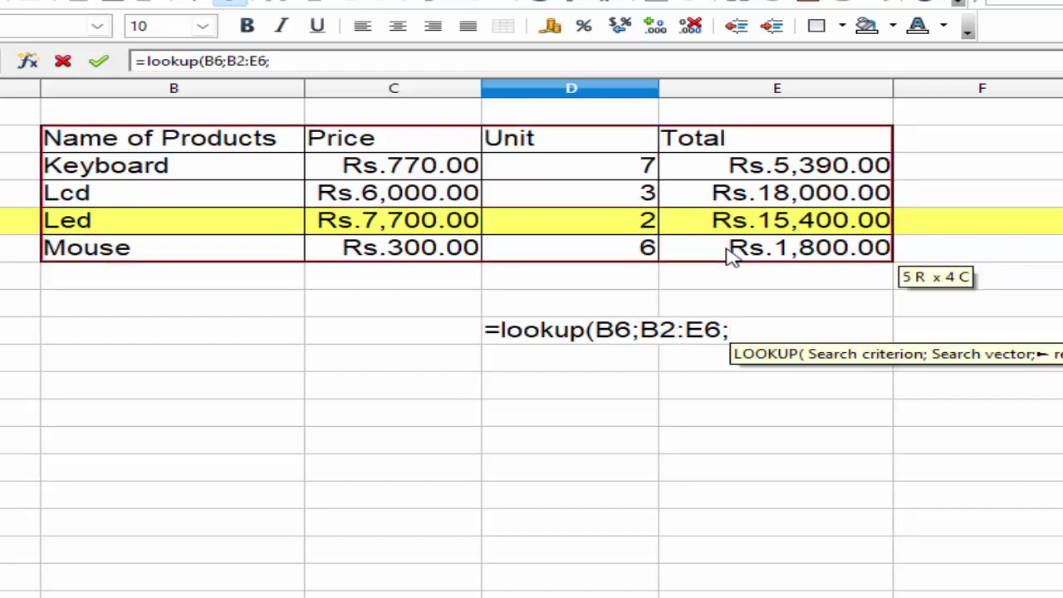
{"action": "left_click_drag", "start_coordinate": [573, 139], "coordinate": [586, 260]}
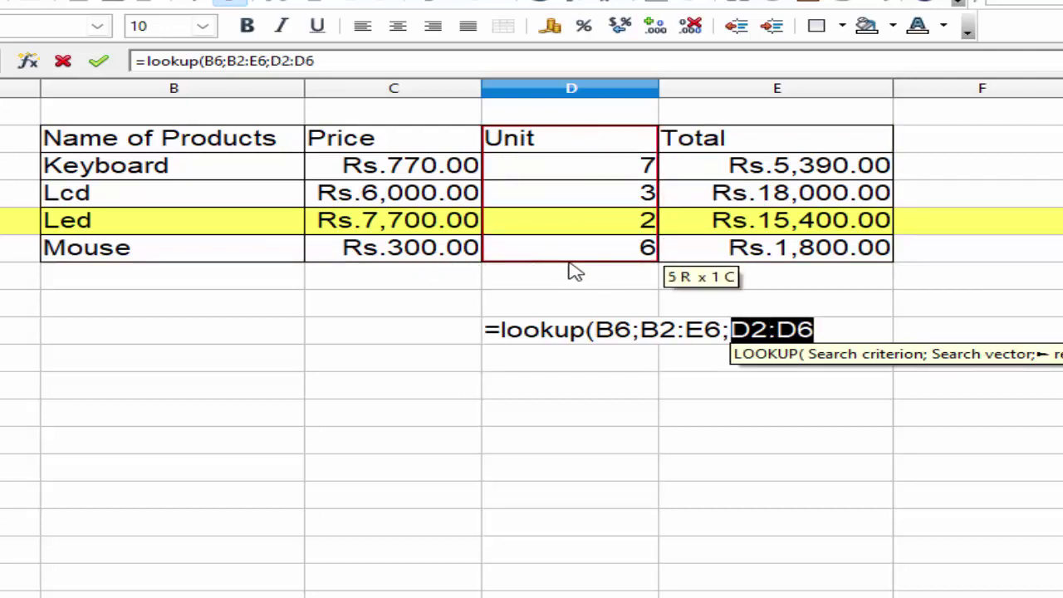
{"action": "type", "text": ")"}
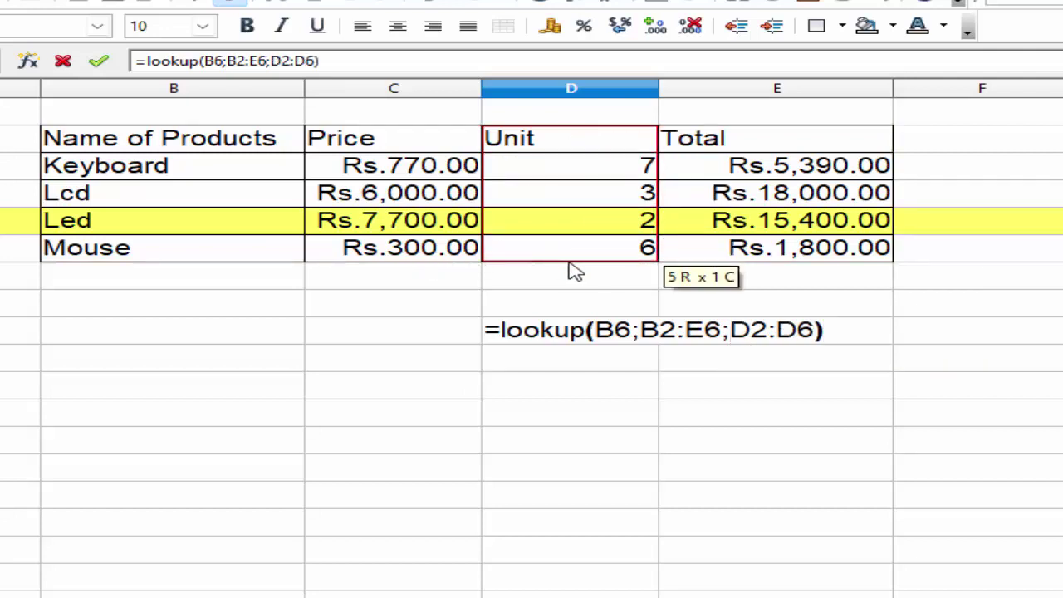
{"action": "key", "text": "Return"}
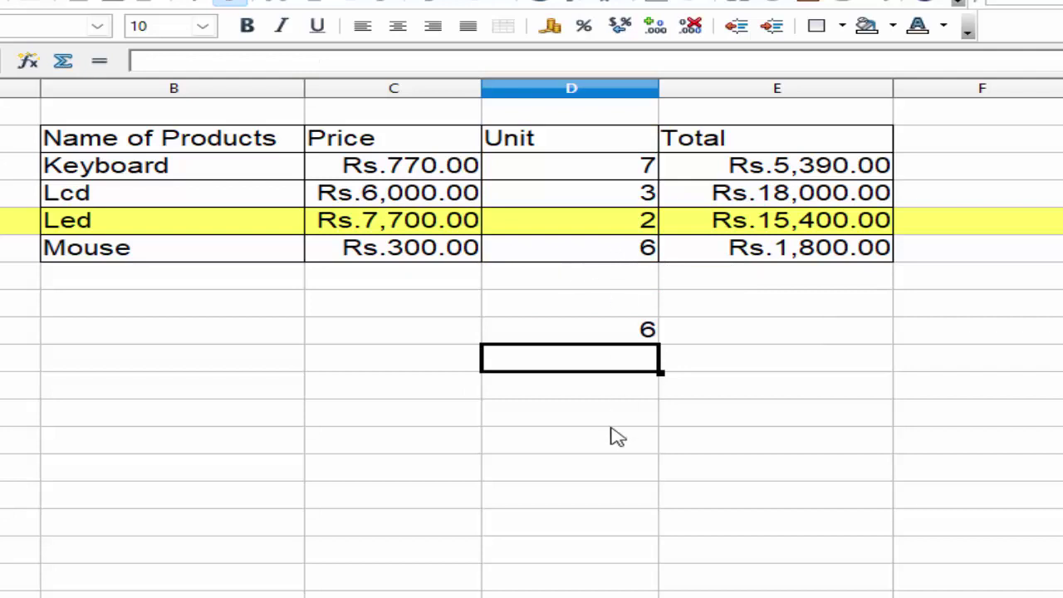